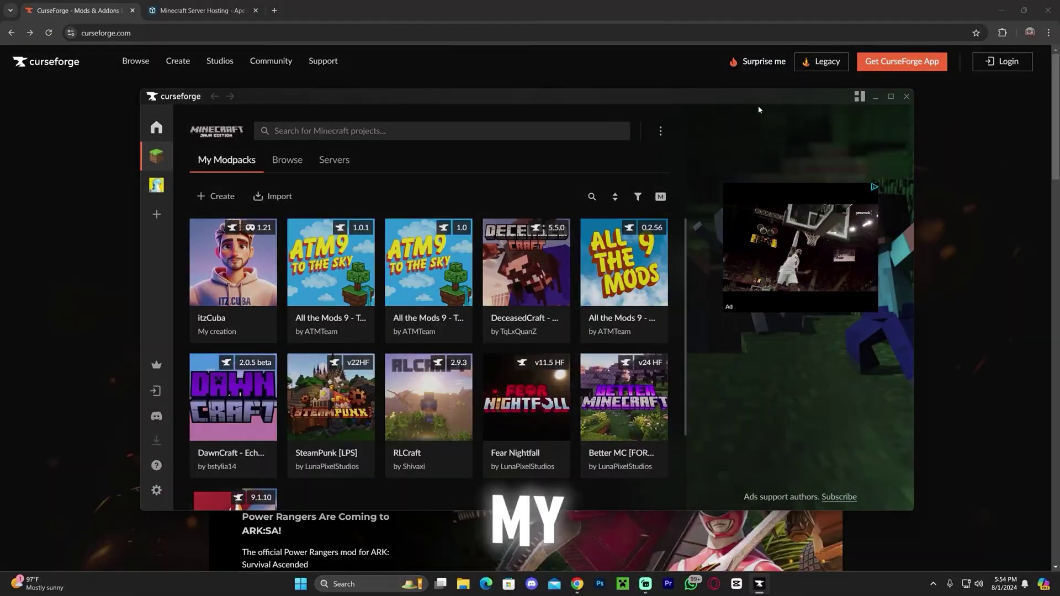
Put the CurseForge app away so the curseforge.com homepage shows in the browser
mouse_move(249, 267)
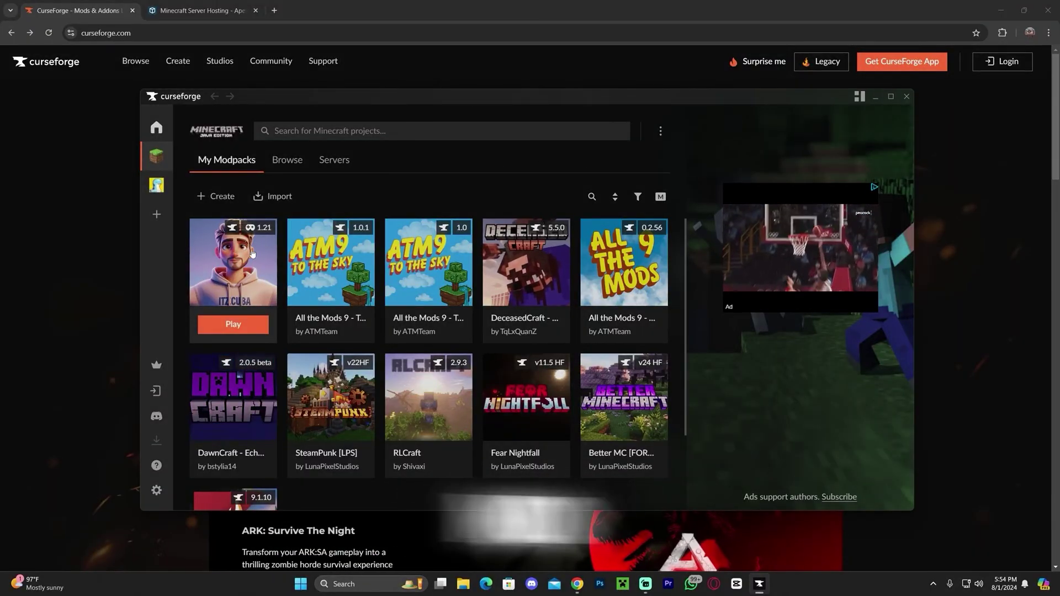
click(856, 83)
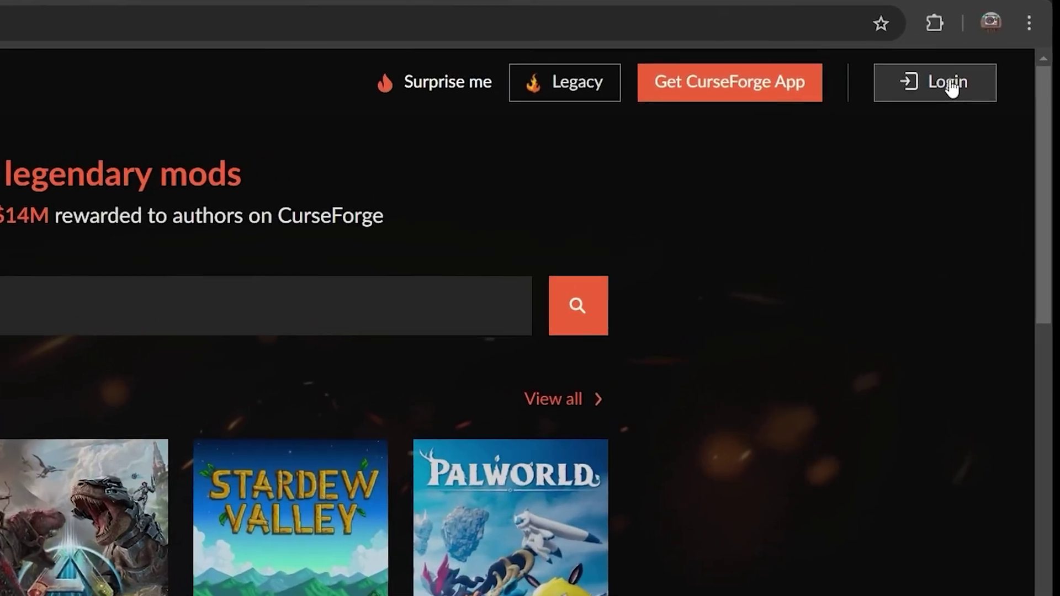
Use Login at the top right of curseforge.com to reach the account sign-in page
click(922, 87)
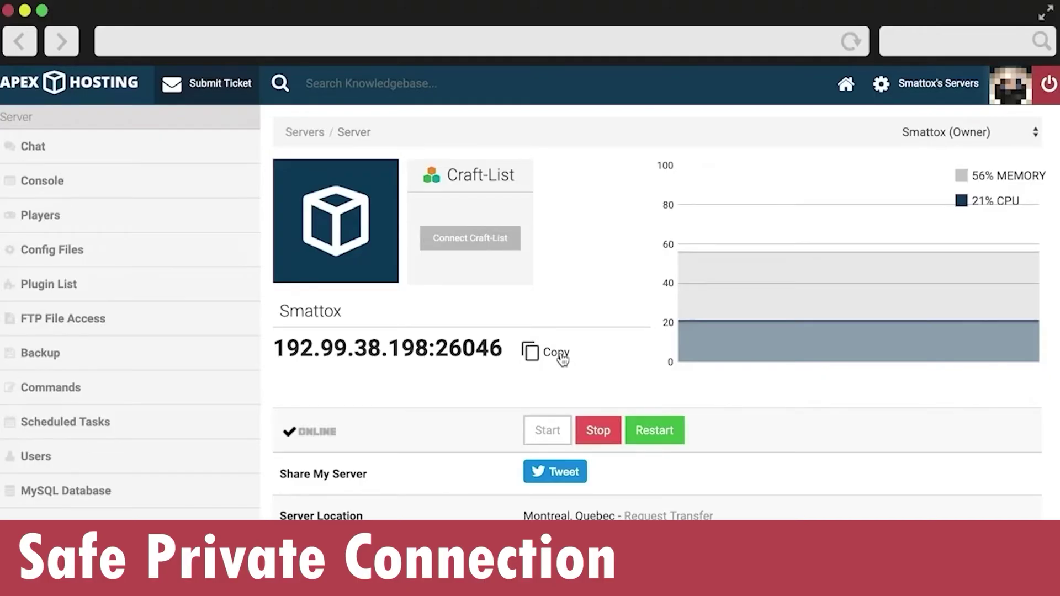
Add the copied server IP to Minecraft's multiplayer list and join the server
click(558, 354)
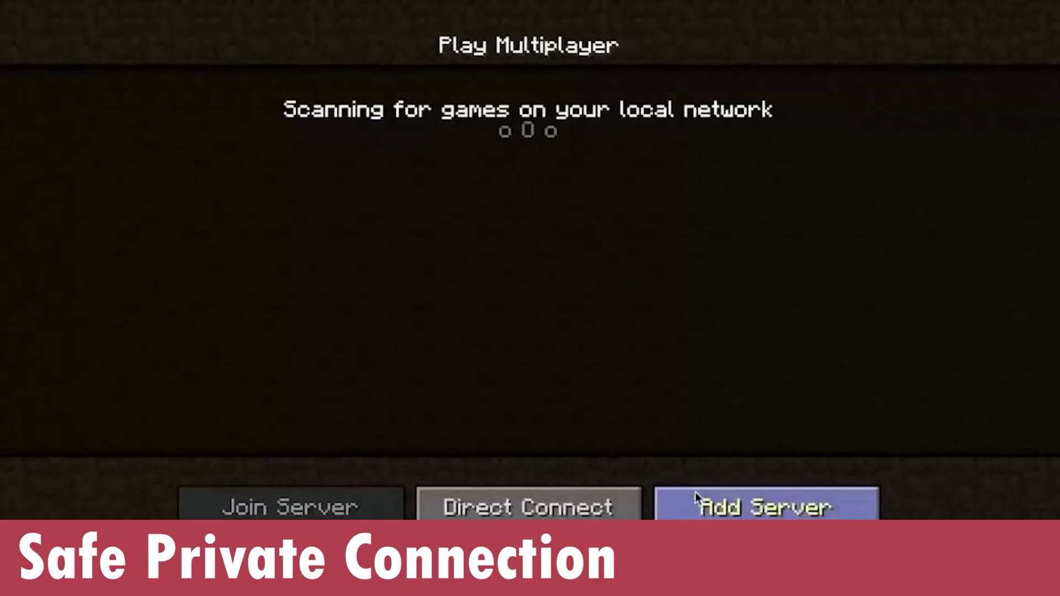
click(695, 492)
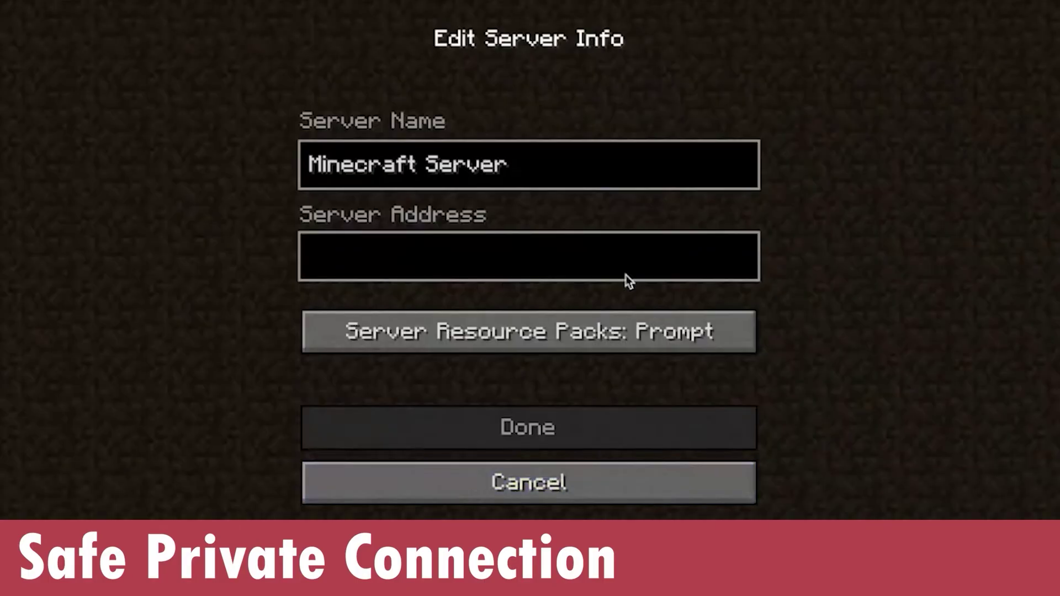
key(ctrl+v)
click(591, 419)
double_click(662, 99)
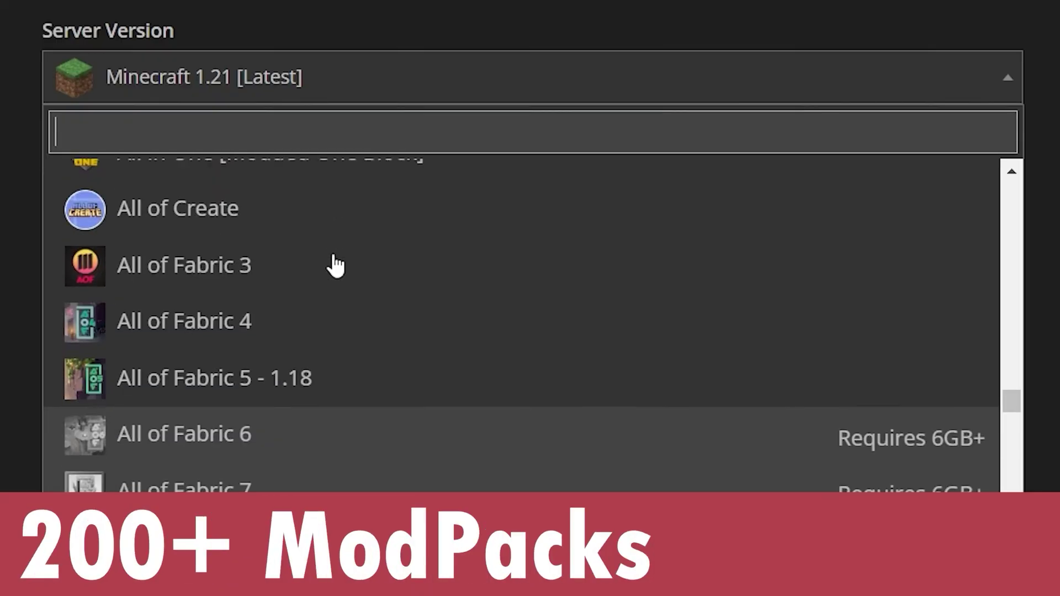
Switch the hosted server's JAR file to Spigot 1.8.8
scroll(336, 266, down, 20)
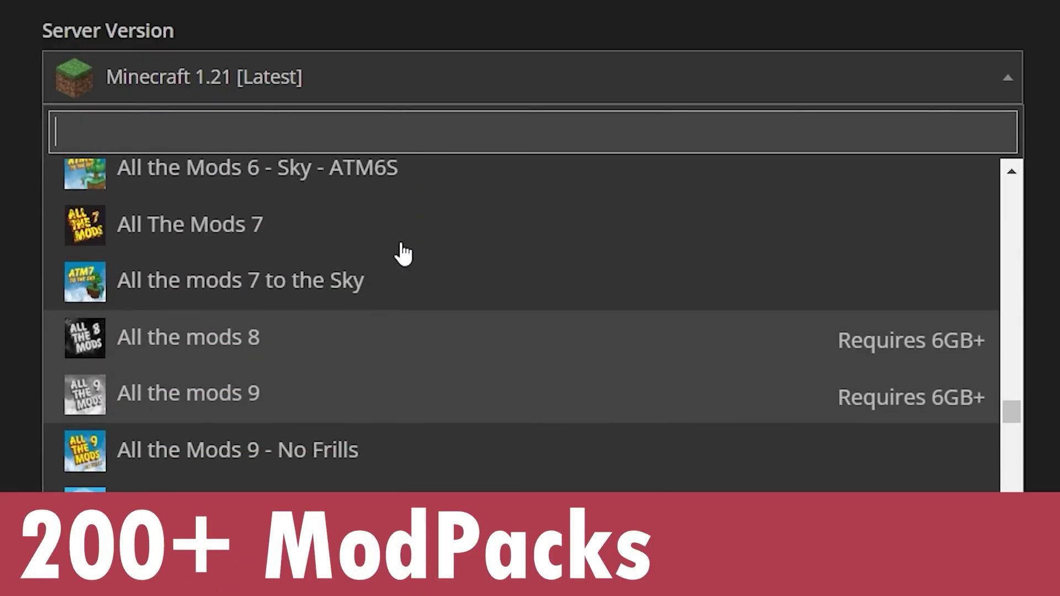
scroll(353, 258, down, 7)
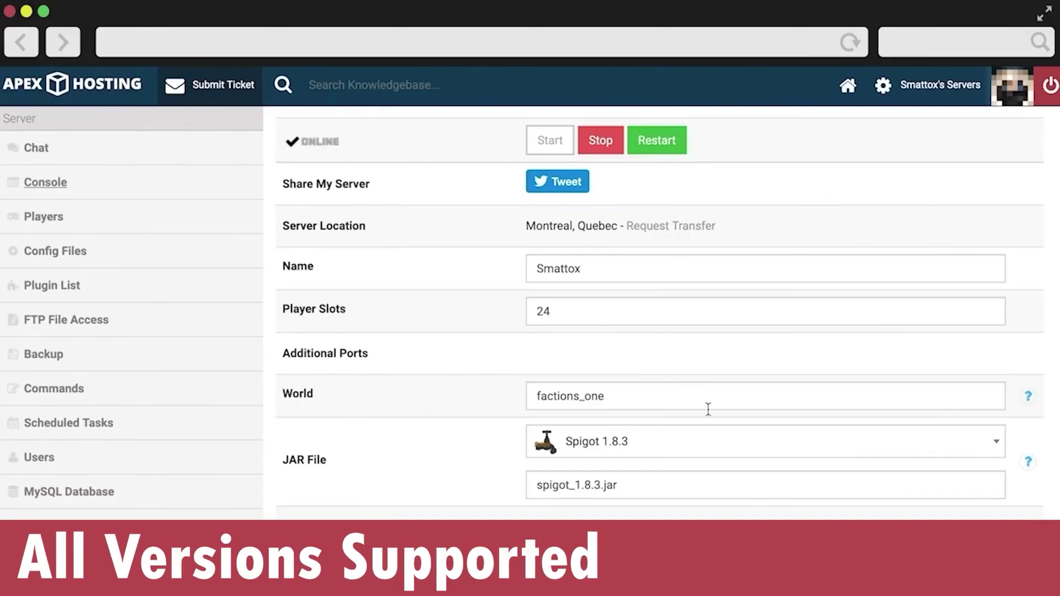
click(732, 439)
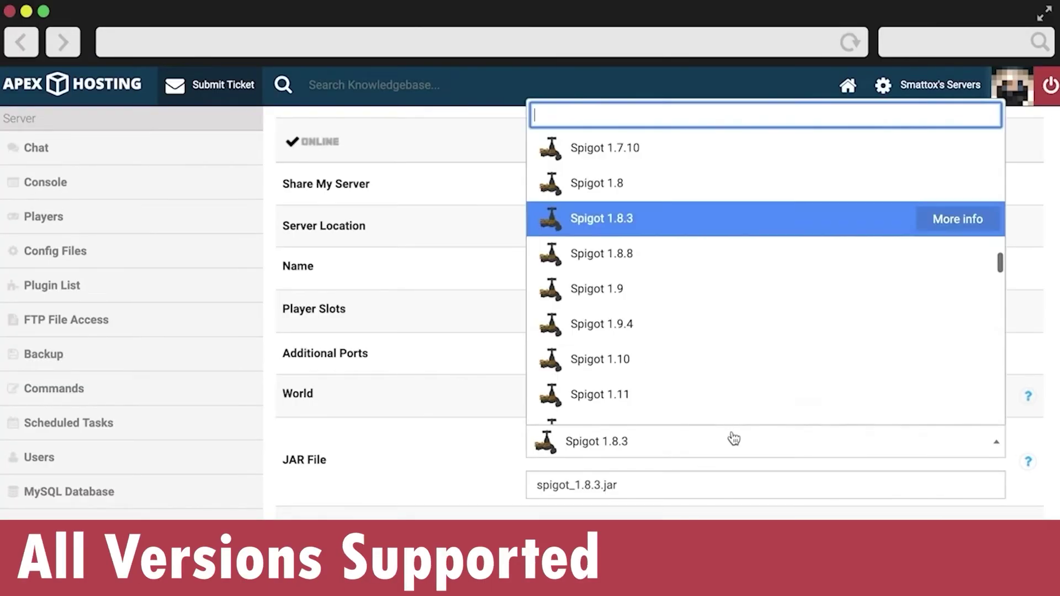
click(719, 267)
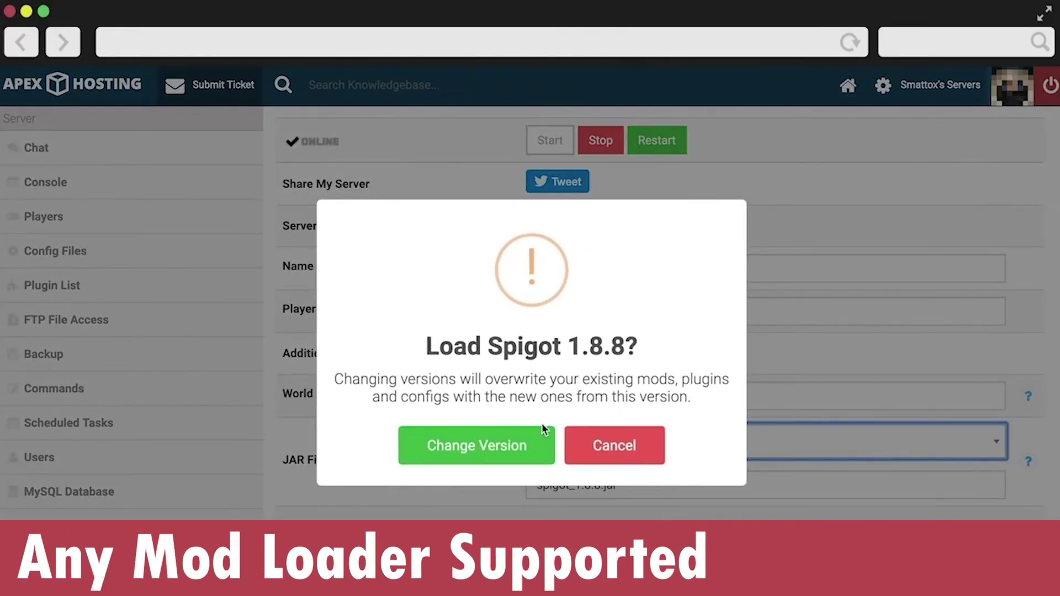
click(516, 441)
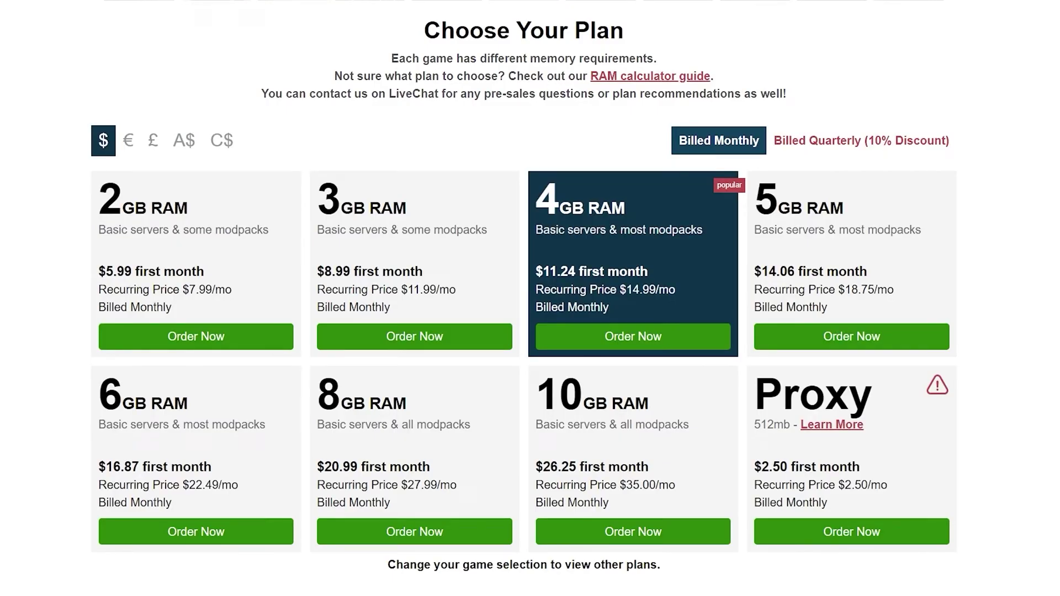
scroll(523, 287, down, 2)
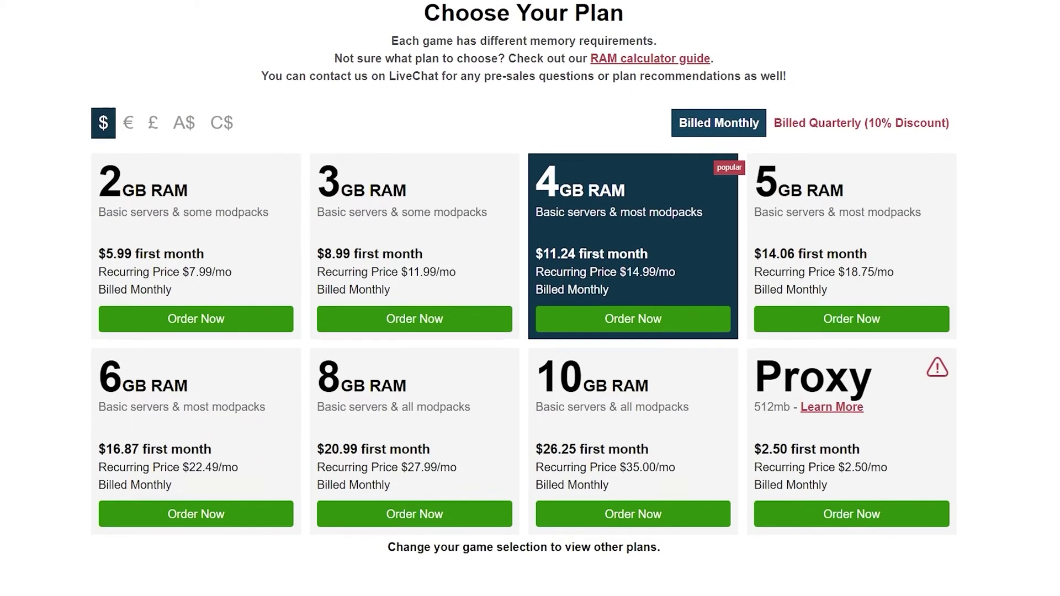
scroll(39, 166, up, 2)
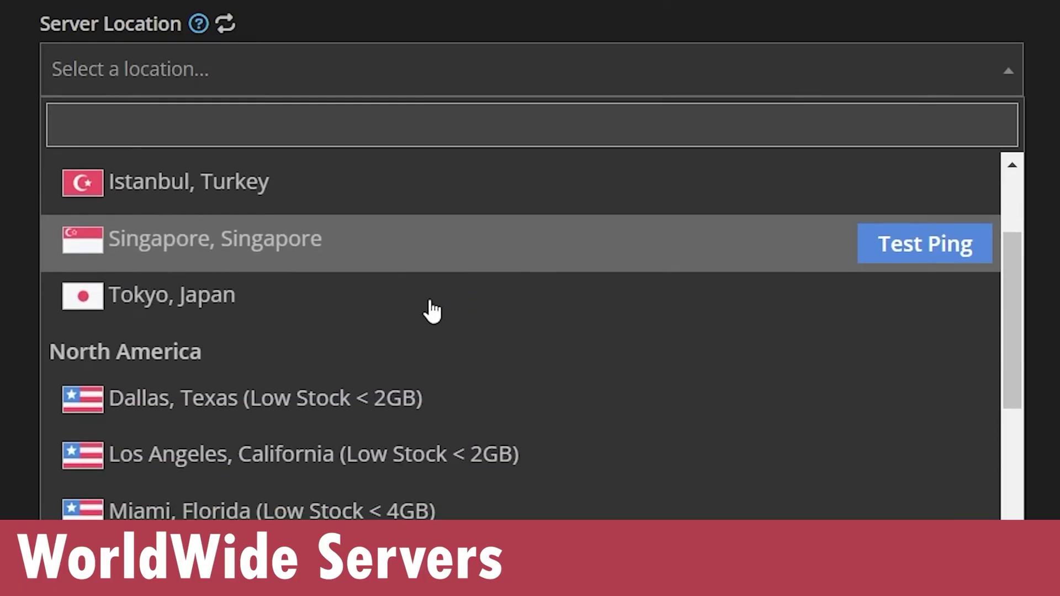
scroll(436, 298, down, 5)
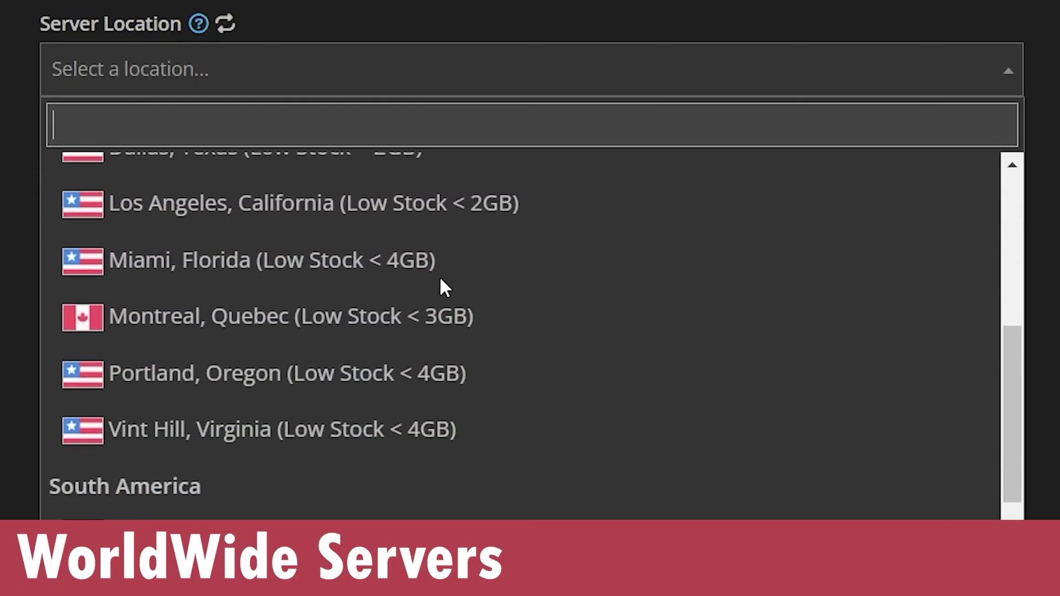
scroll(514, 458, up, 3)
scroll(525, 453, up, 6)
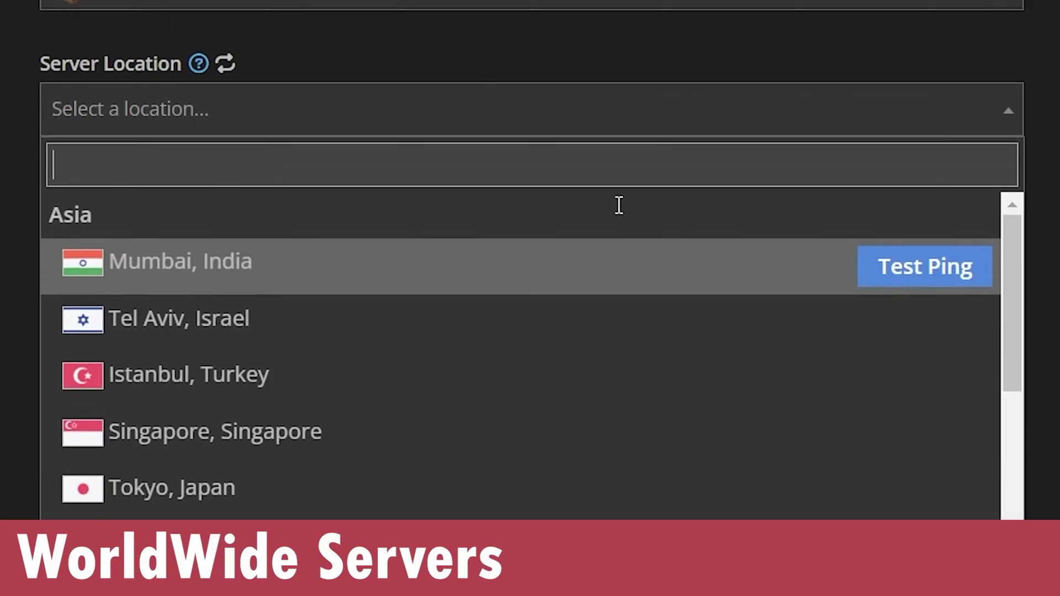
mouse_move(908, 319)
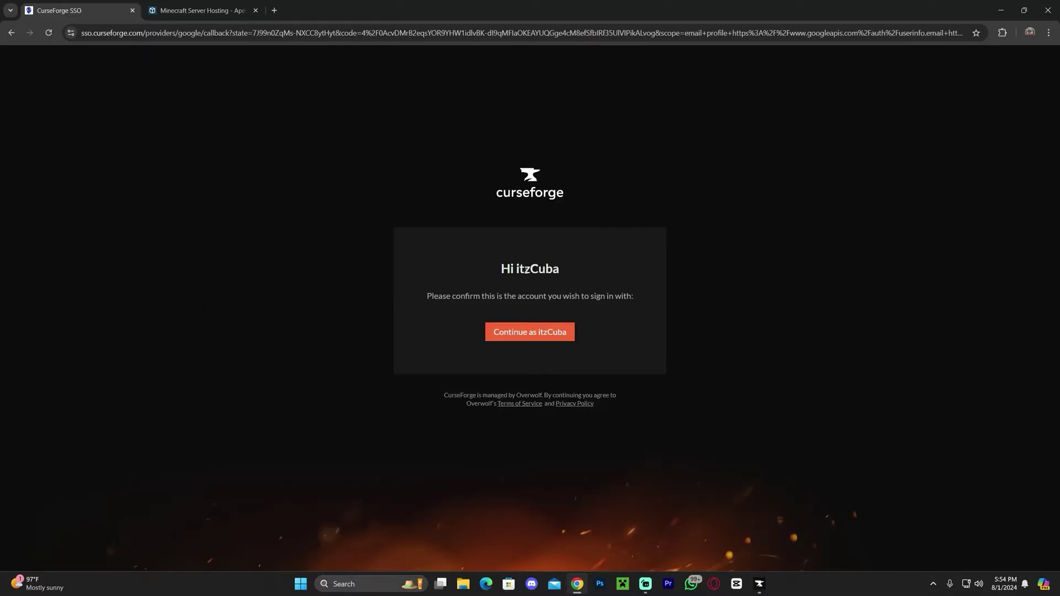
Continue as the offered account and approve the sign-in permissions
click(560, 333)
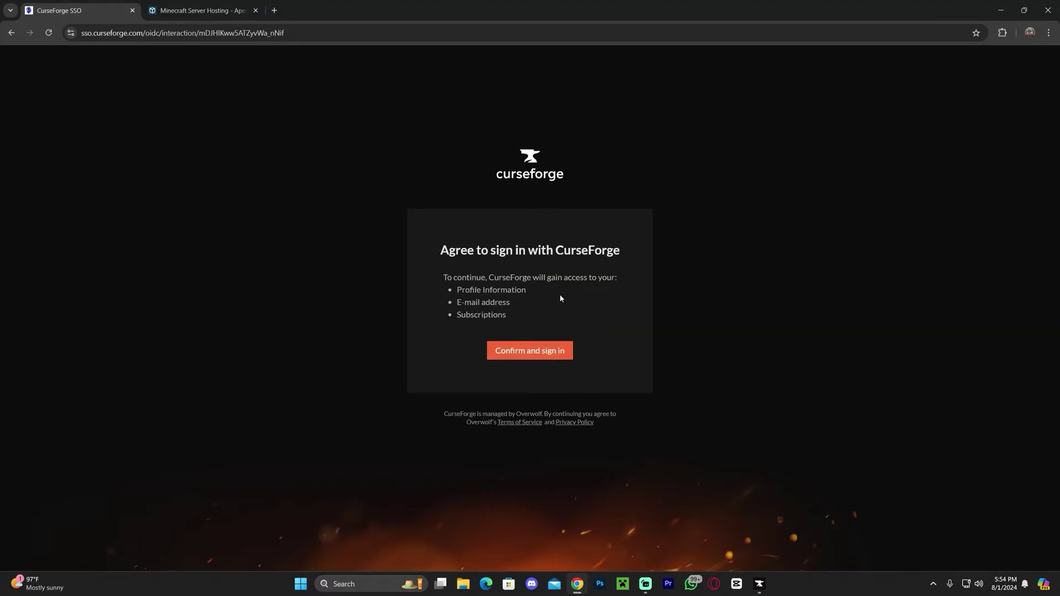
click(539, 351)
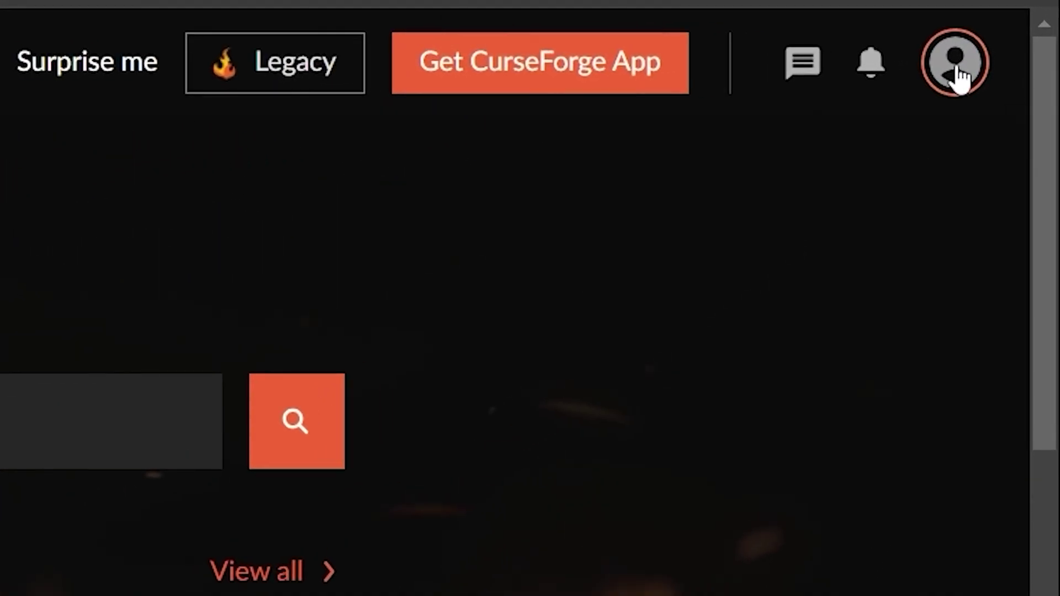
Open the author Dashboard from the avatar menu, then bring the CurseForge app window over it
click(1030, 67)
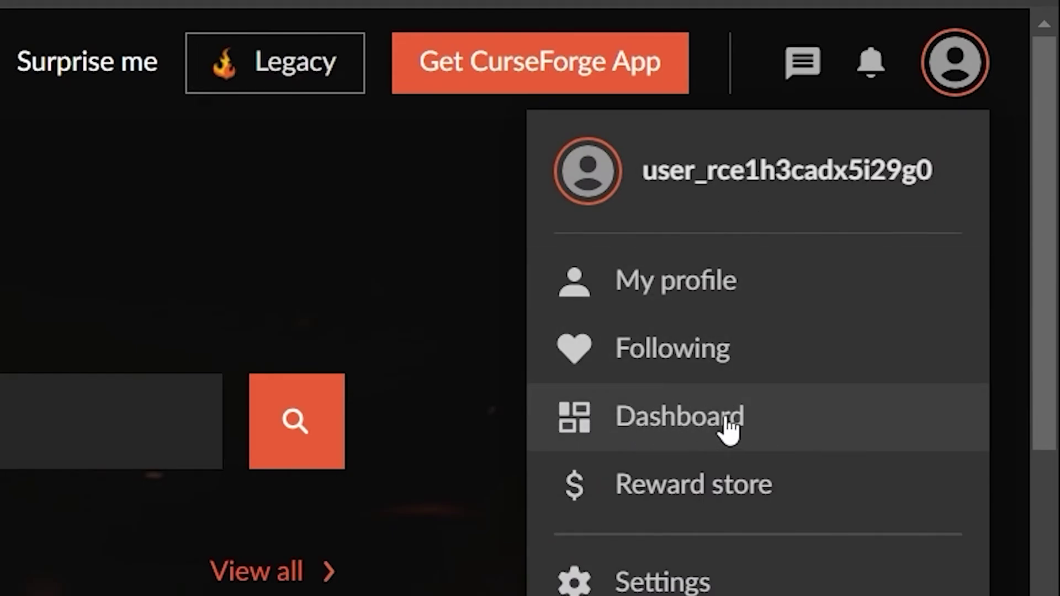
click(679, 415)
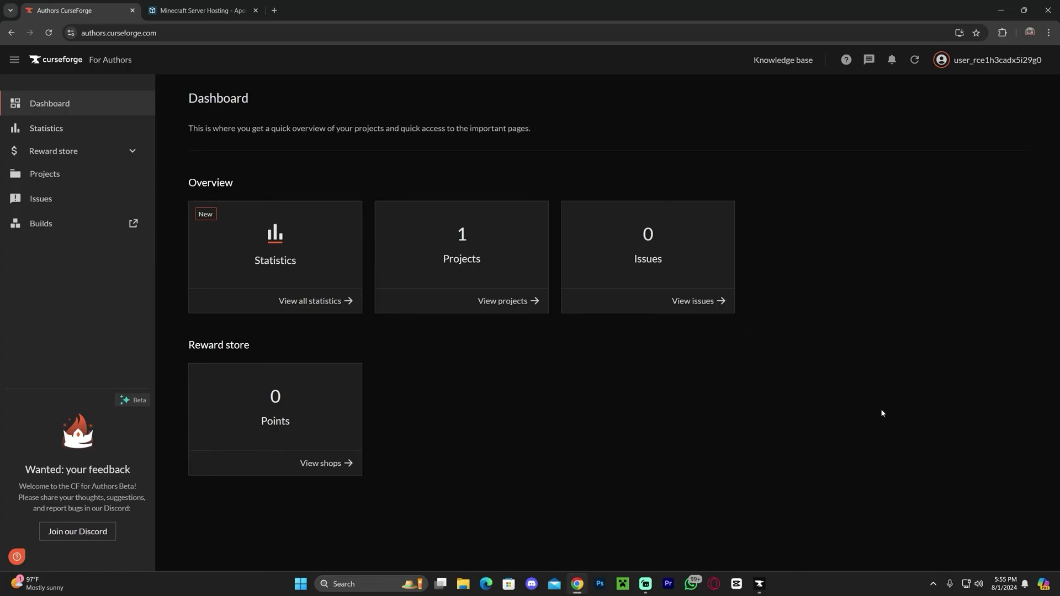
click(765, 588)
drag(787, 91, 842, 127)
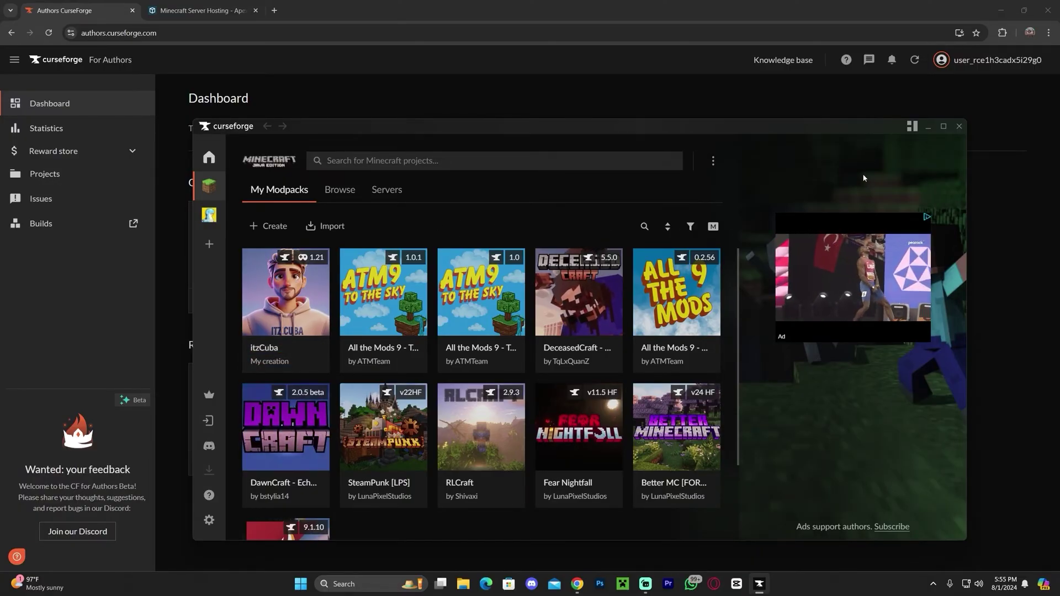
Export the itzCuba profile with its checked folders and save it as itzCuba.zip in Downloads
right_click(296, 284)
click(334, 458)
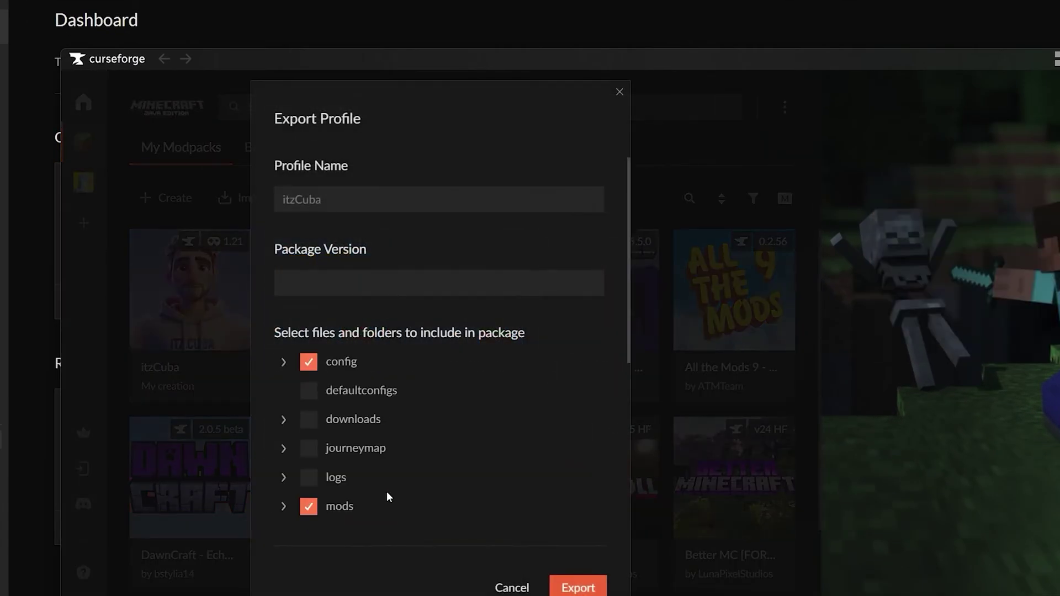
scroll(542, 276, down, 5)
scroll(398, 374, up, 4)
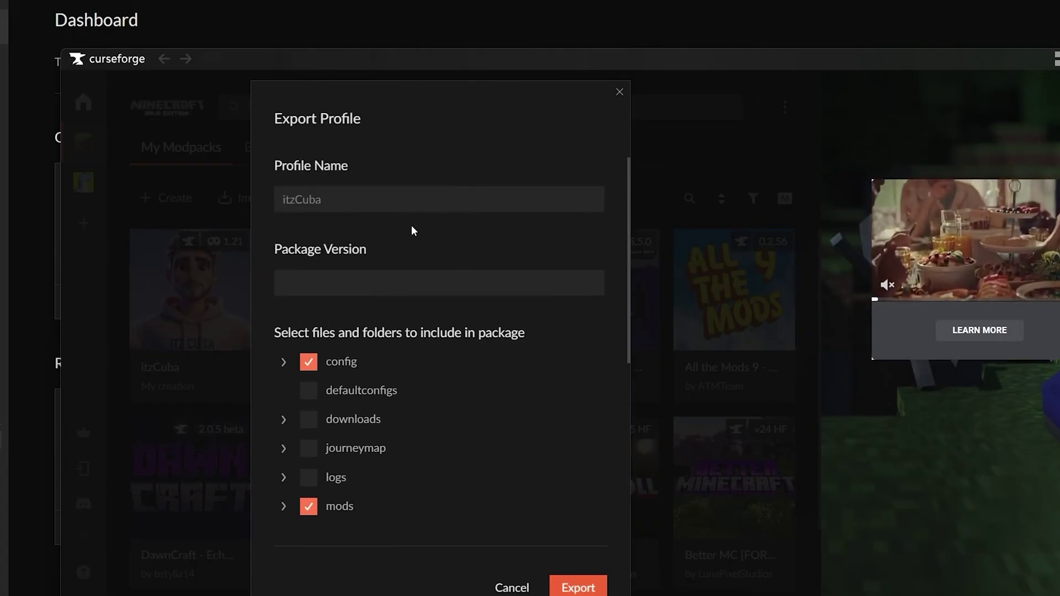
scroll(412, 229, down, 3)
scroll(457, 334, down, 3)
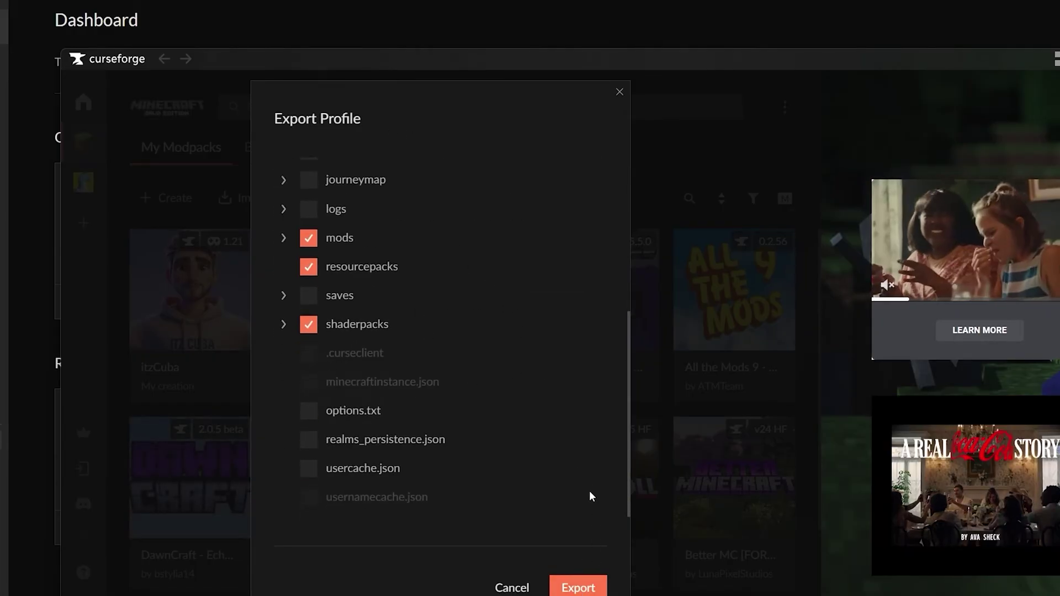
click(578, 588)
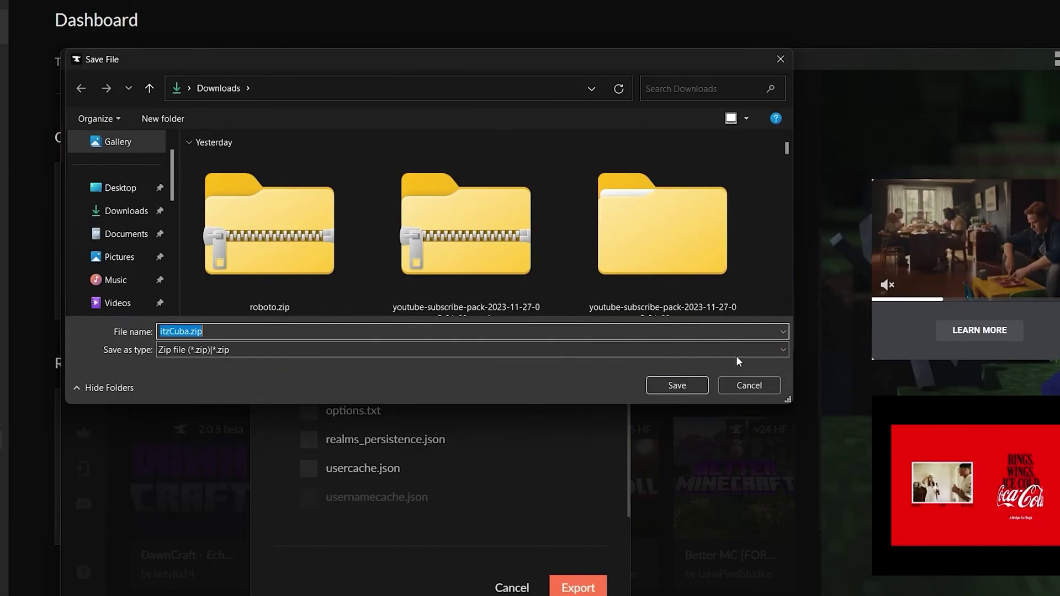
click(677, 384)
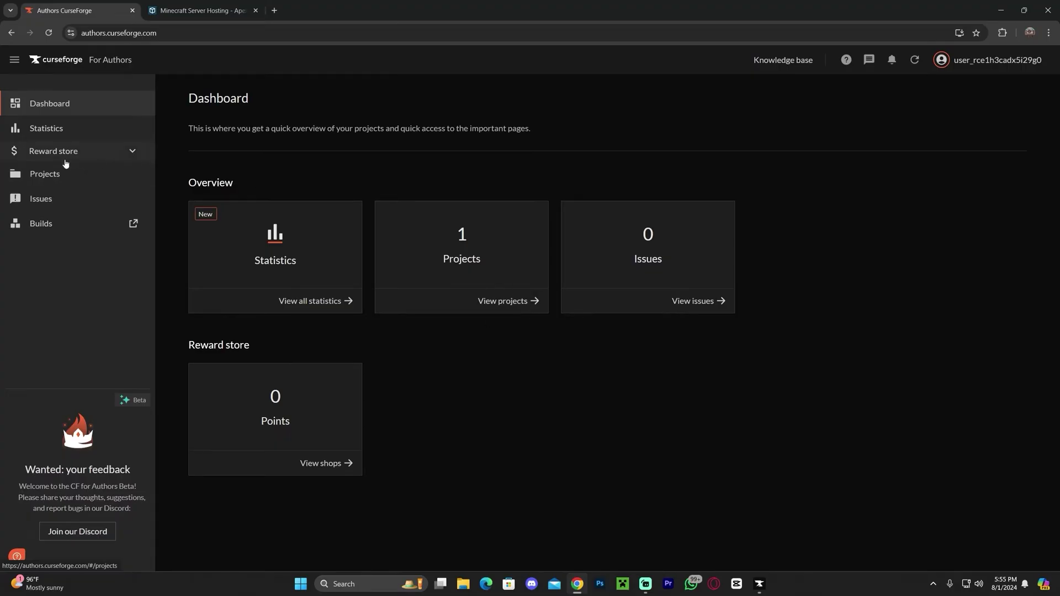
From the Projects list, start a new project
click(56, 174)
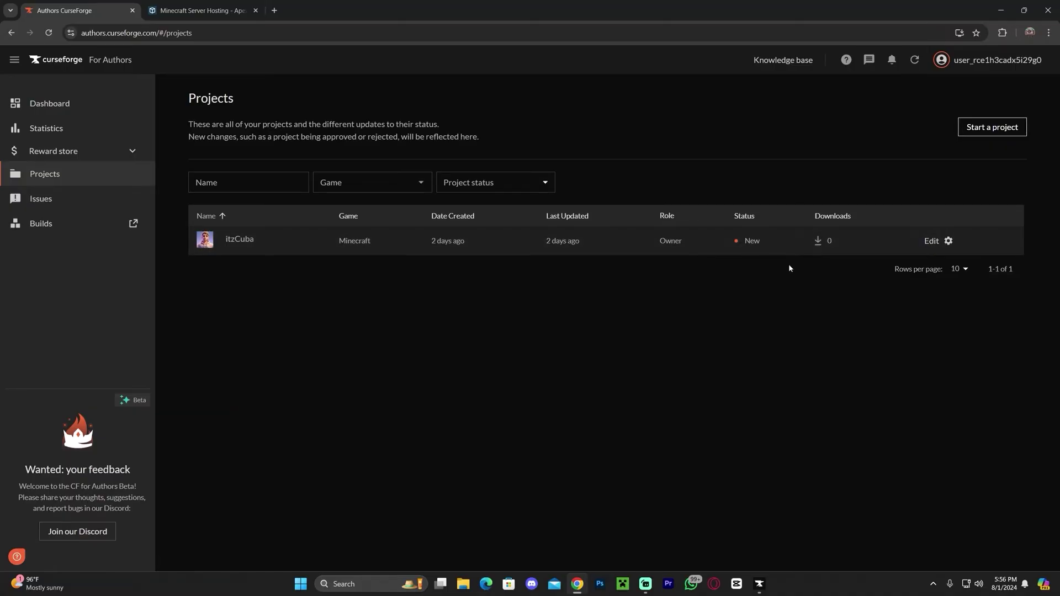
click(1018, 128)
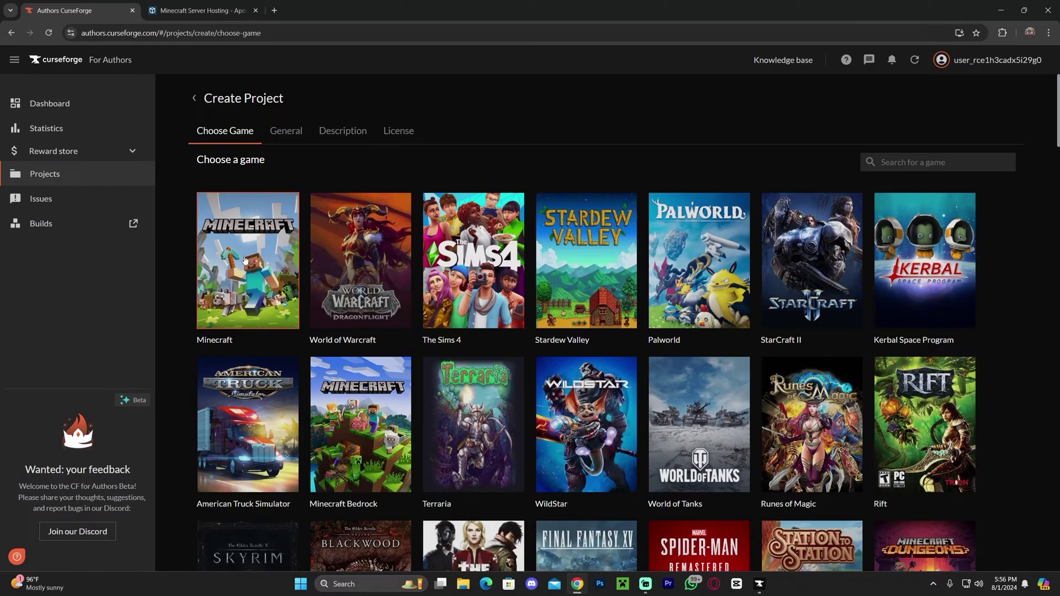
Choose Minecraft as the game and name the project itzCuba Tutorials
click(242, 237)
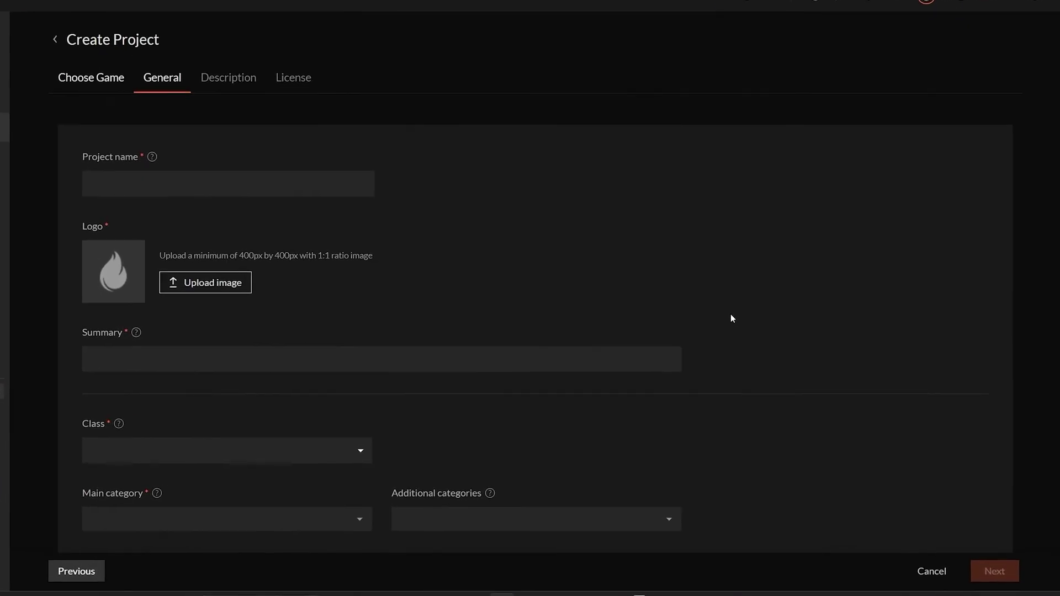
click(257, 180)
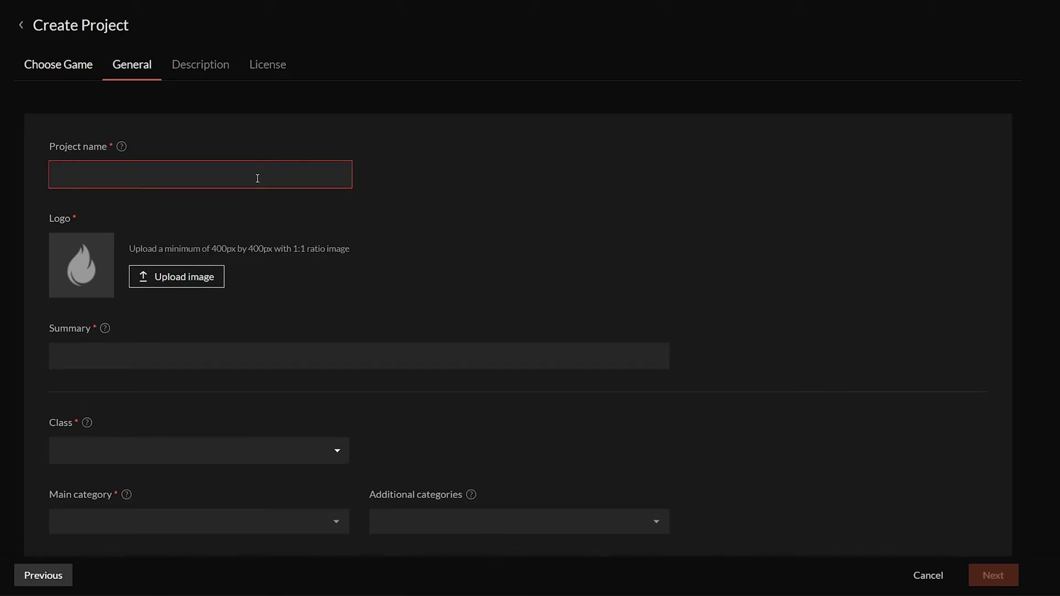
text(itzCuba Tutorials)
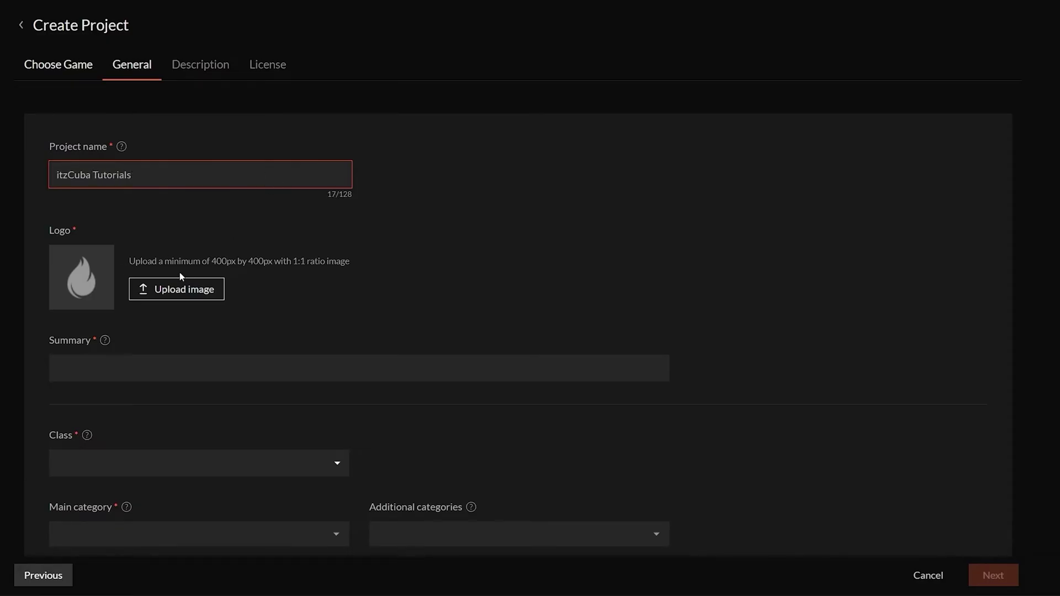
Upload the avatar image as the project logo, noting the 400px minimum size
click(177, 288)
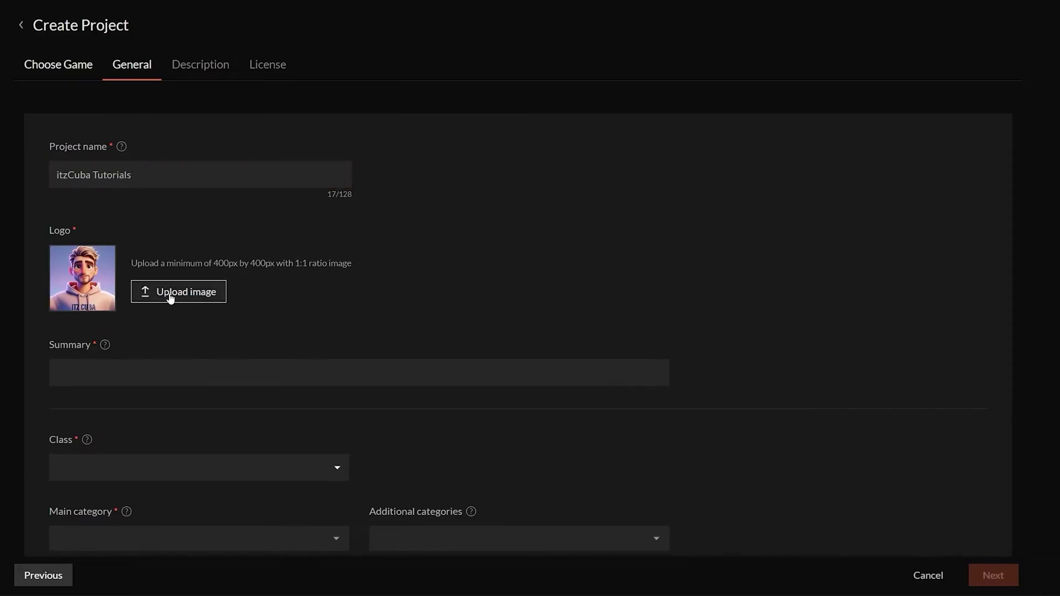
drag(131, 267, 241, 265)
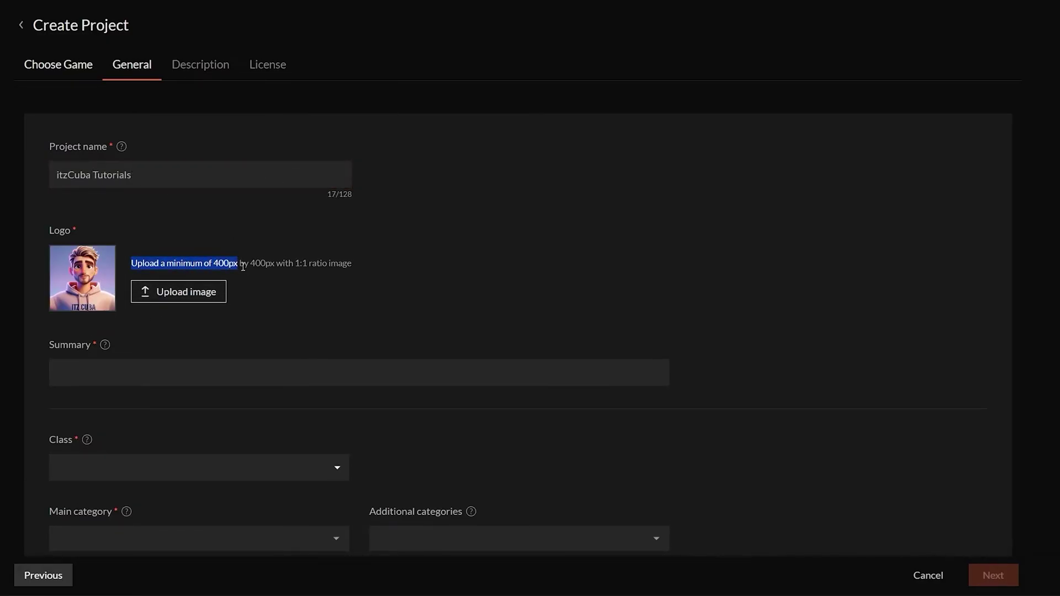
click(248, 266)
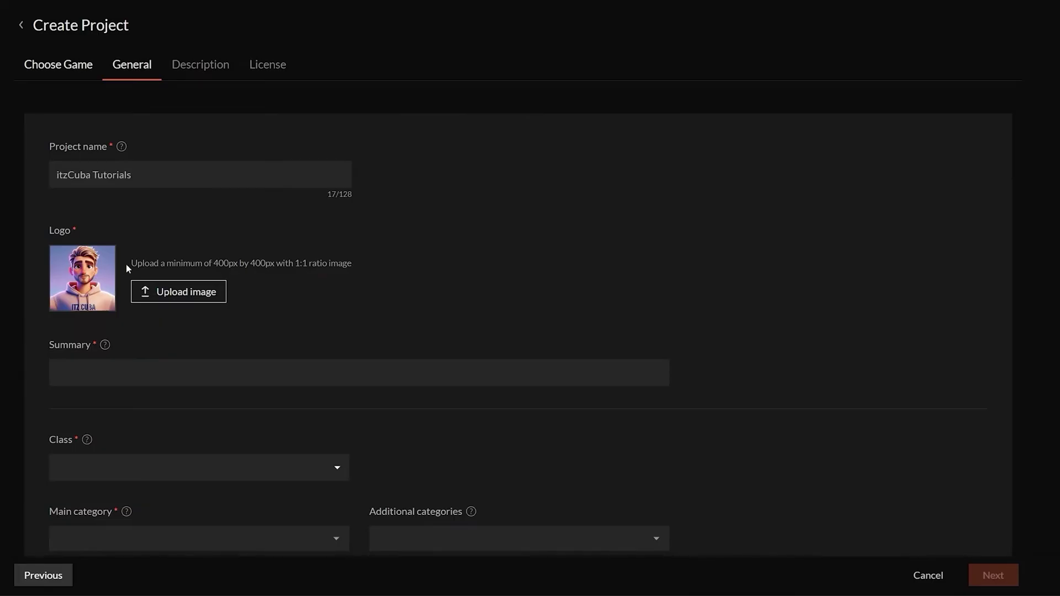
drag(250, 264, 281, 263)
click(261, 265)
Enter the summary "itzCuba tutorials modpack for youtube."
scroll(450, 290, down, 3)
click(133, 219)
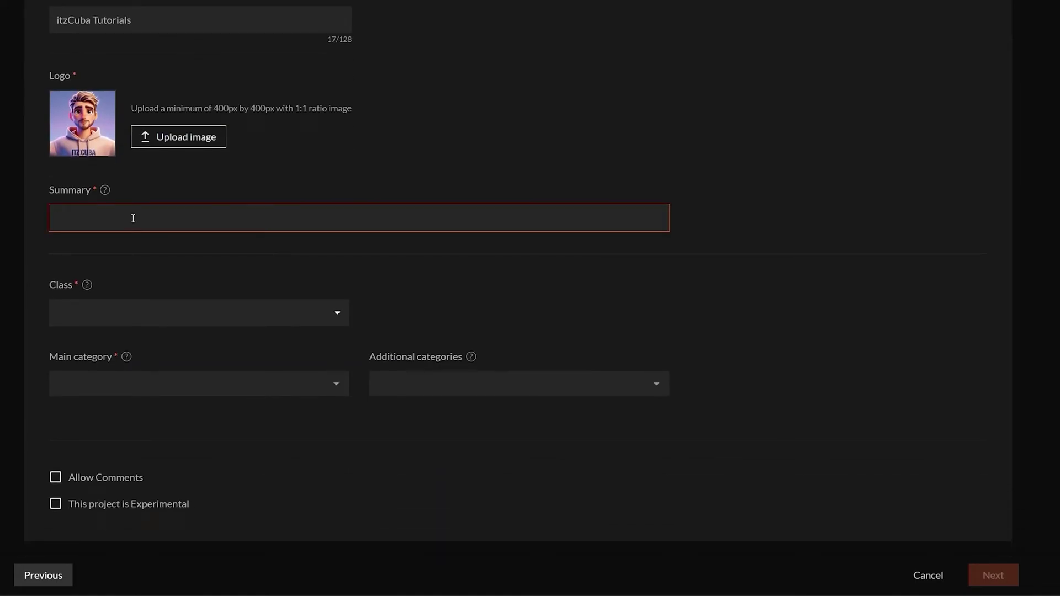
mouse_move(105, 190)
text(itzCuba tutorials modpack for youtube.)
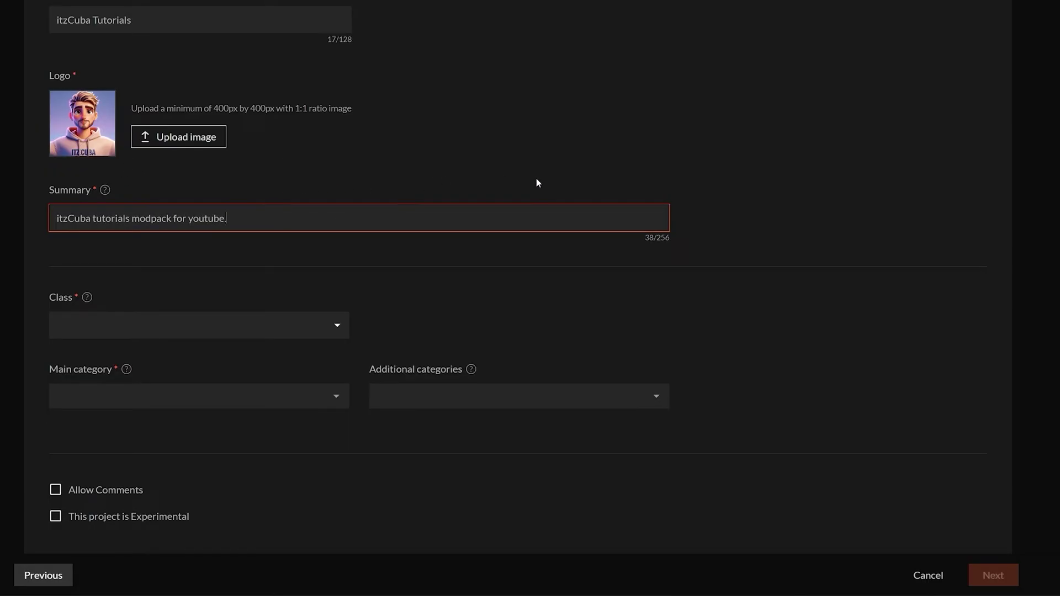
drag(640, 237, 750, 233)
click(752, 233)
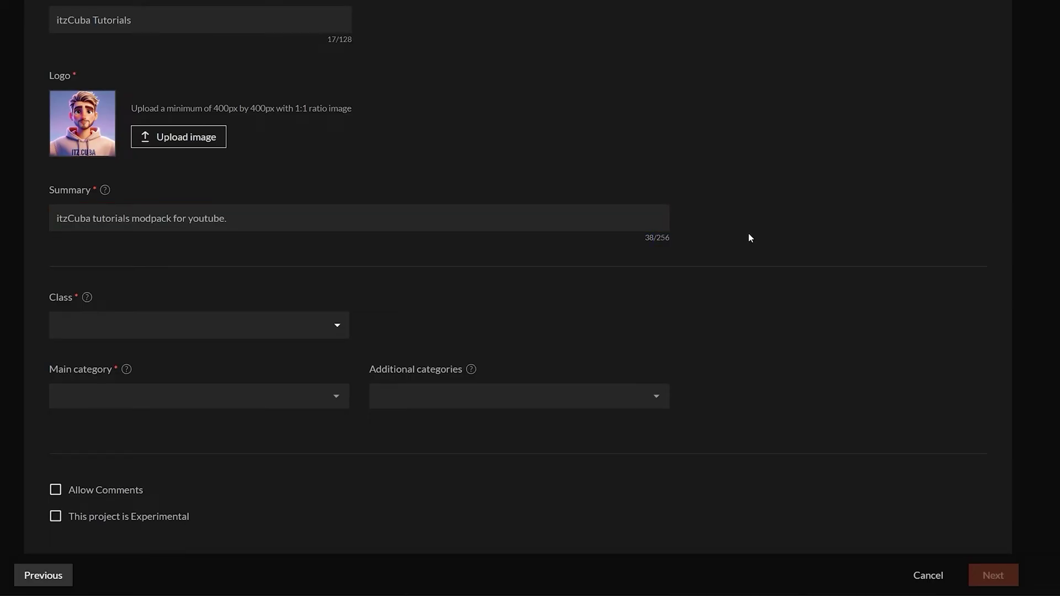
Set the project class to Modpacks and the main category to Tech
click(334, 324)
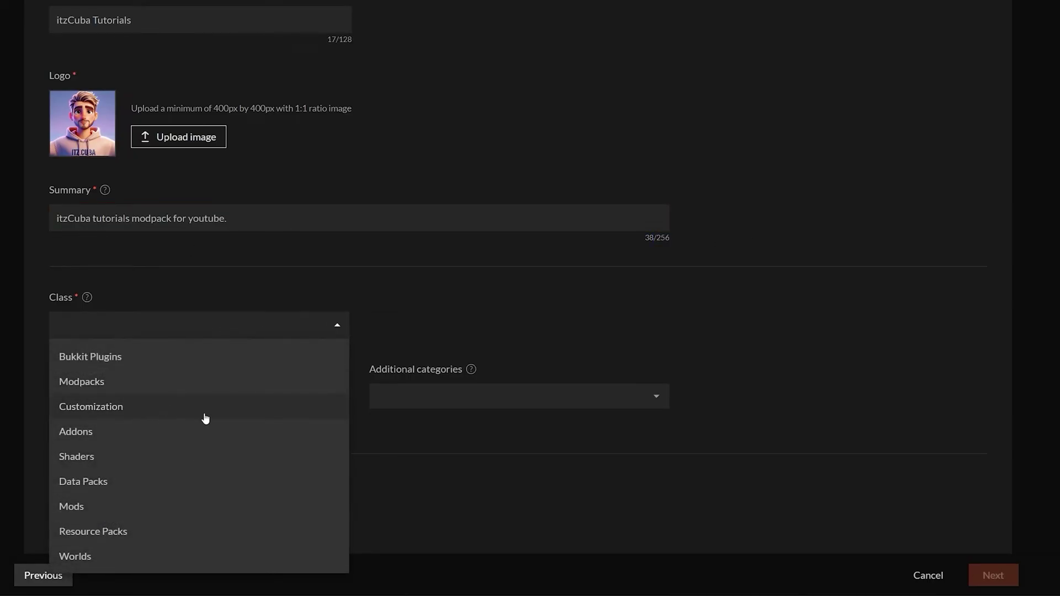
click(102, 382)
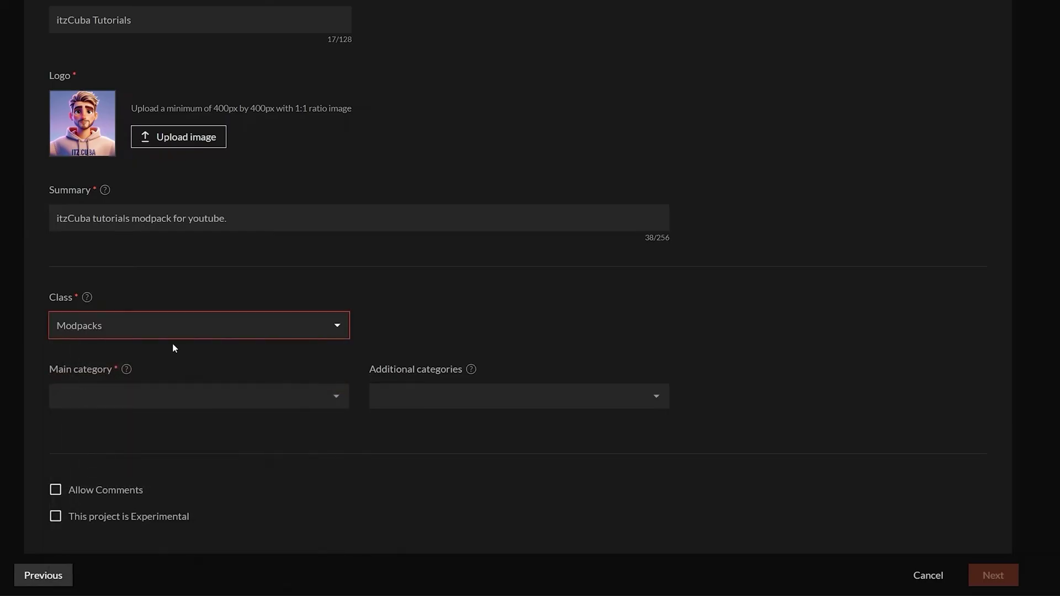
click(144, 333)
click(173, 385)
click(272, 393)
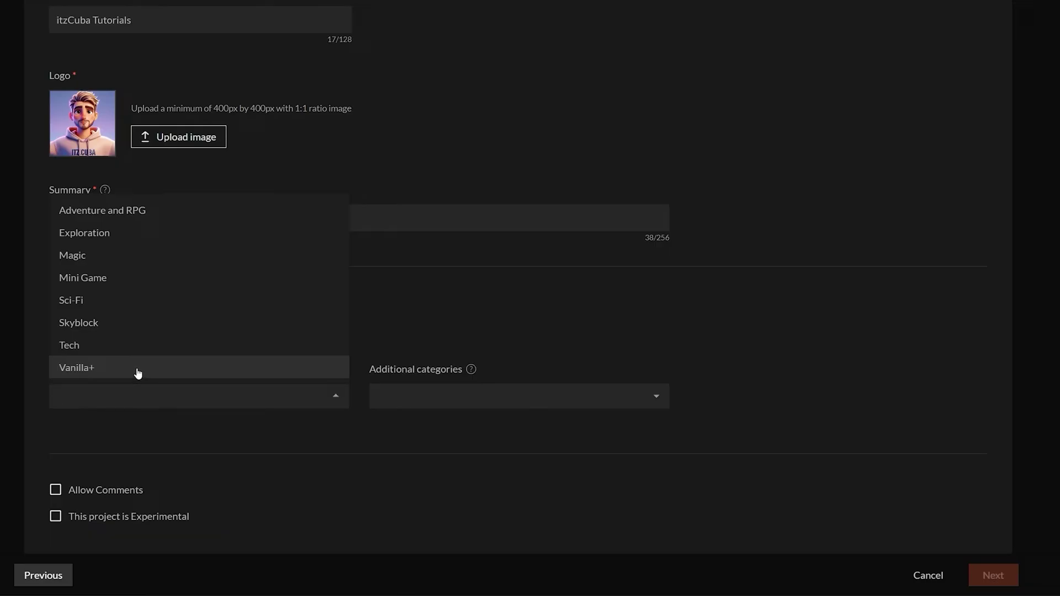
click(97, 346)
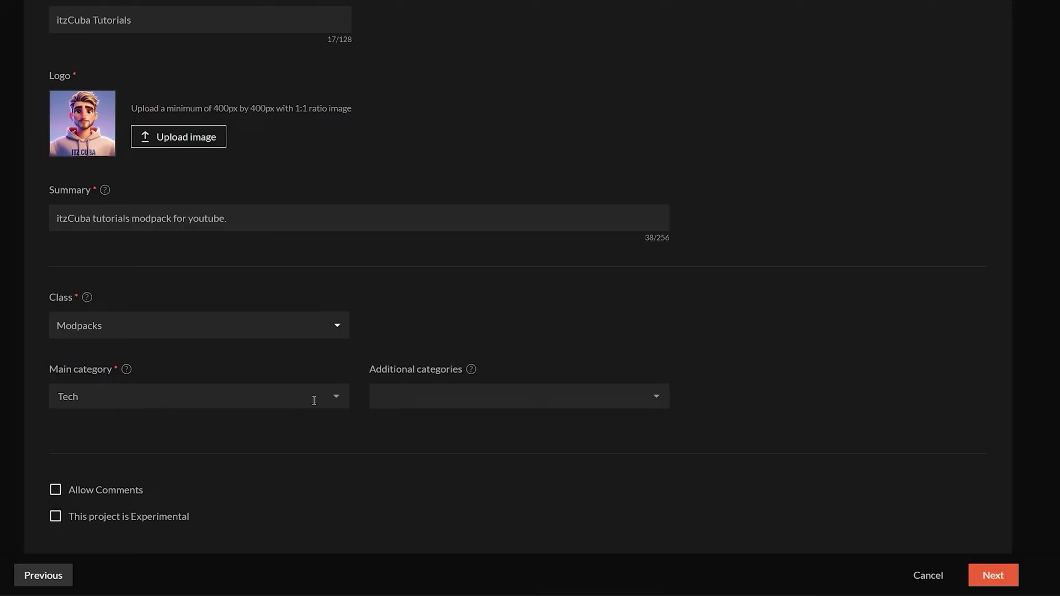
Add Hardcore as an additional category
click(417, 386)
scroll(530, 309, down, 5)
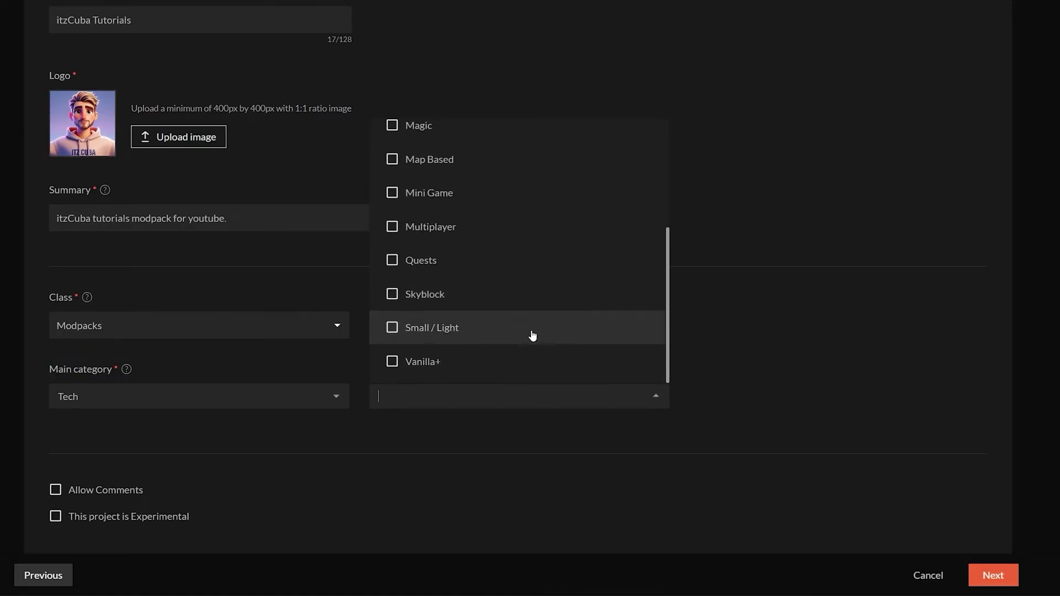
scroll(467, 315, up, 1)
scroll(442, 367, up, 4)
scroll(454, 252, down, 5)
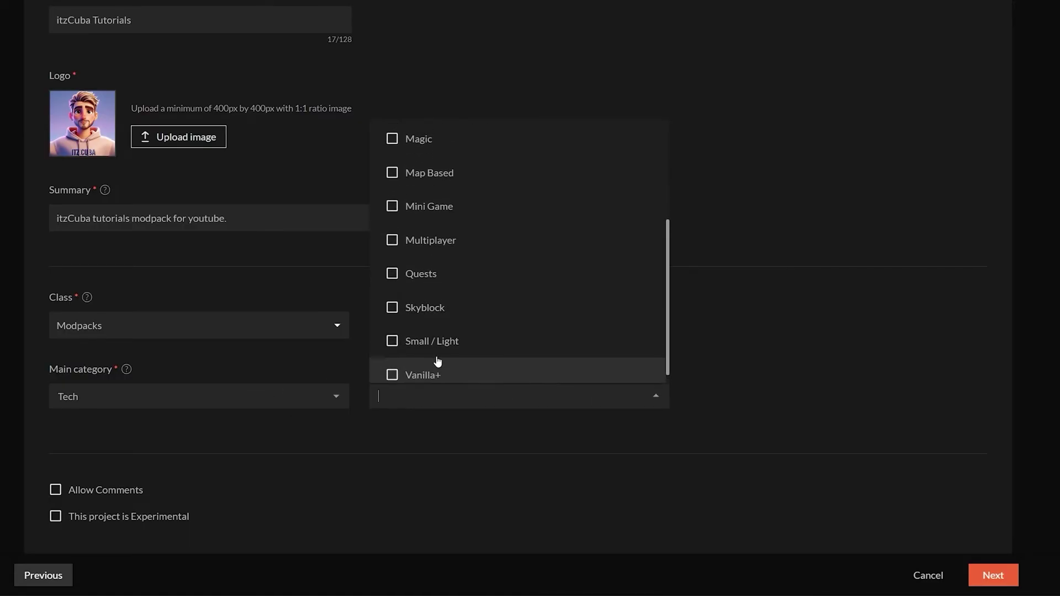
scroll(452, 214, up, 5)
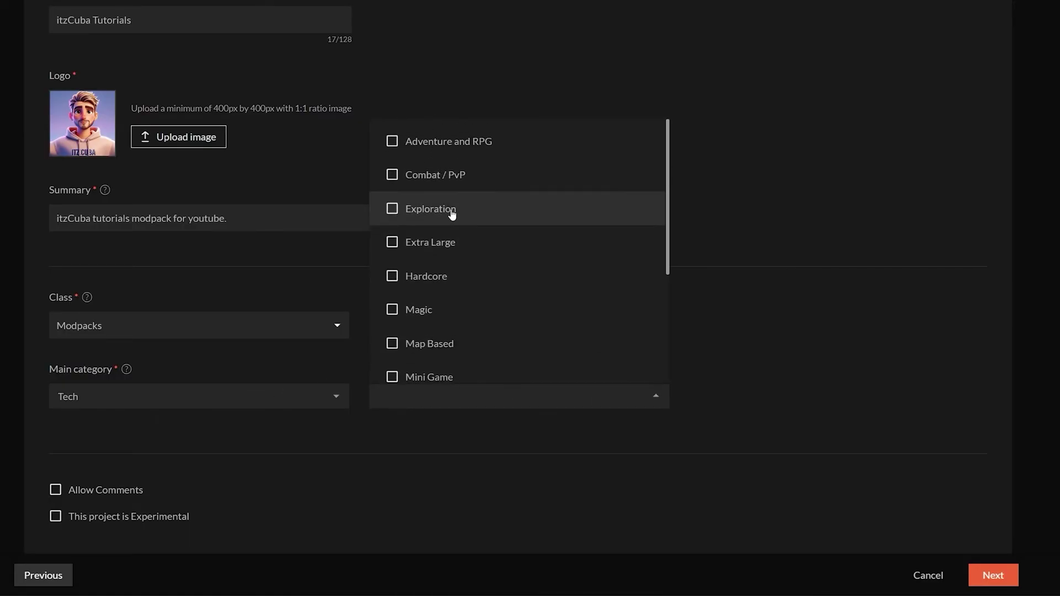
click(397, 280)
click(732, 401)
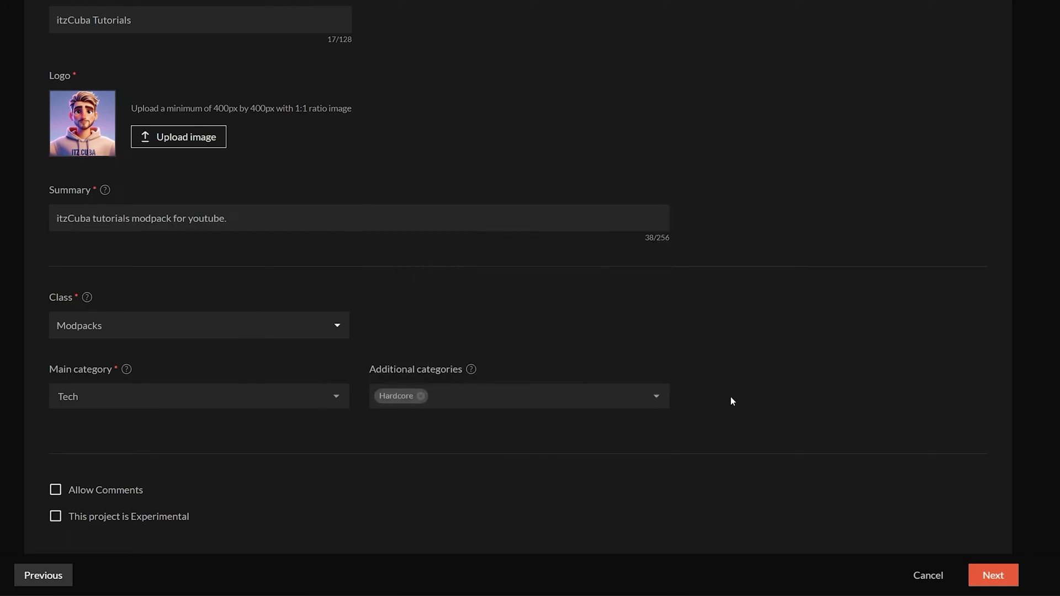
Allow comments on the project
click(56, 490)
drag(105, 519, 334, 507)
click(406, 505)
scroll(358, 381, up, 3)
scroll(388, 260, down, 3)
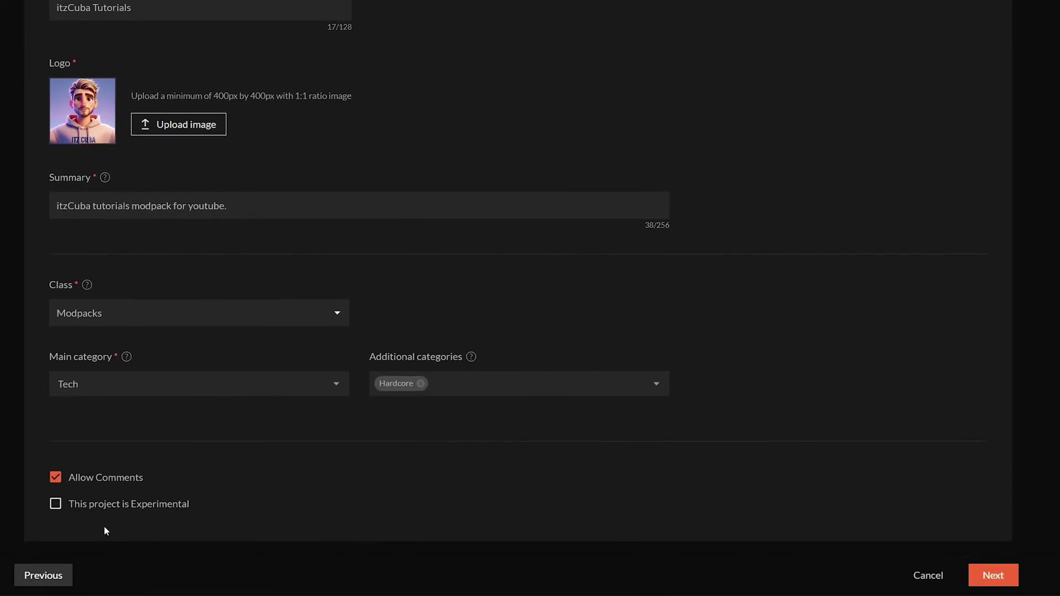
scroll(283, 414, up, 3)
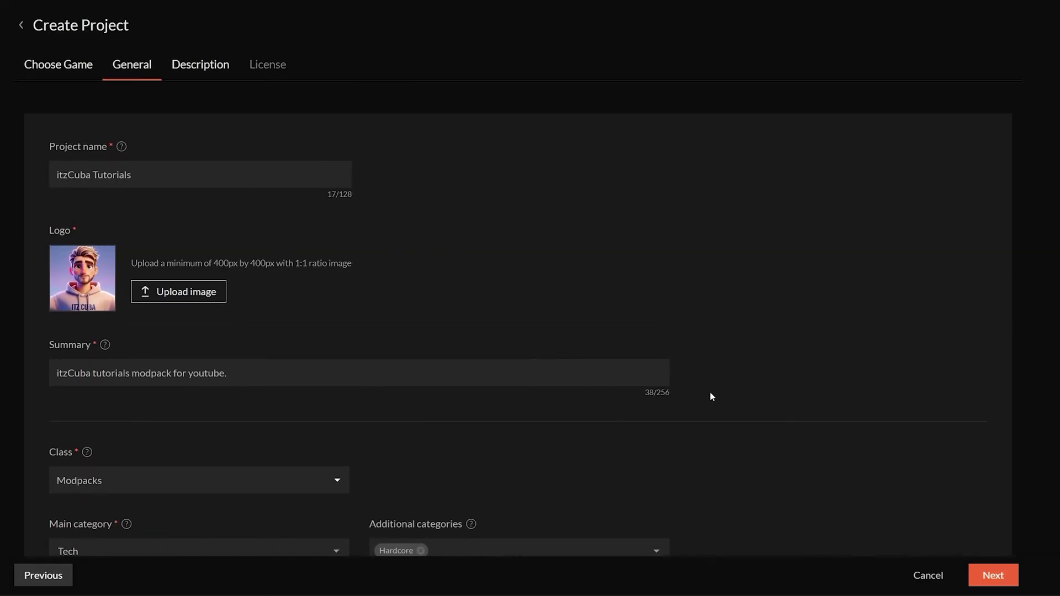
scroll(643, 395, down, 3)
scroll(430, 359, up, 3)
scroll(862, 438, down, 1)
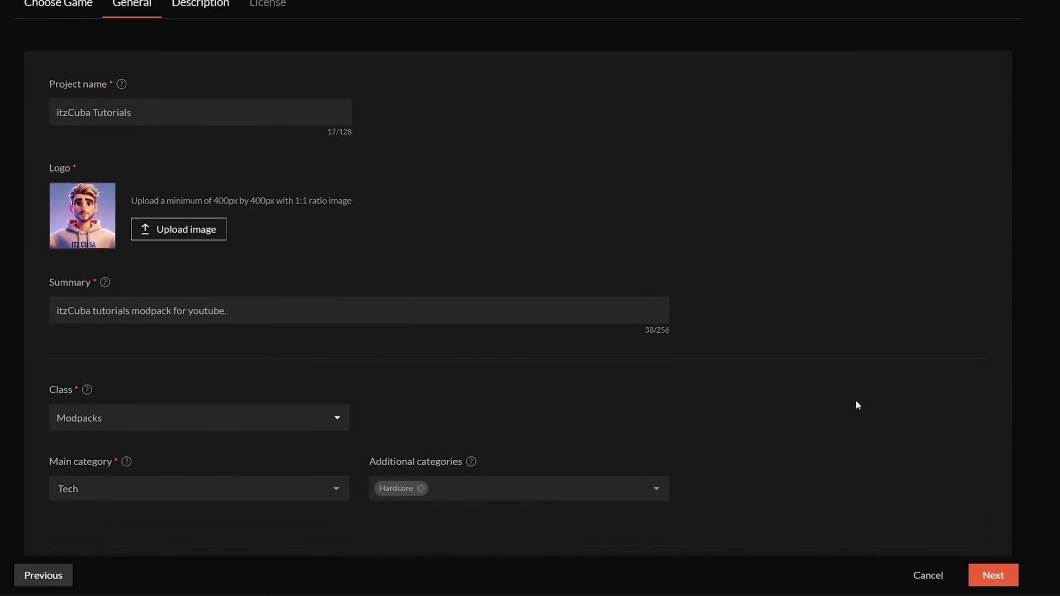
Go to the Description step and enter "itzCuba example modpack" in the editor
click(1000, 574)
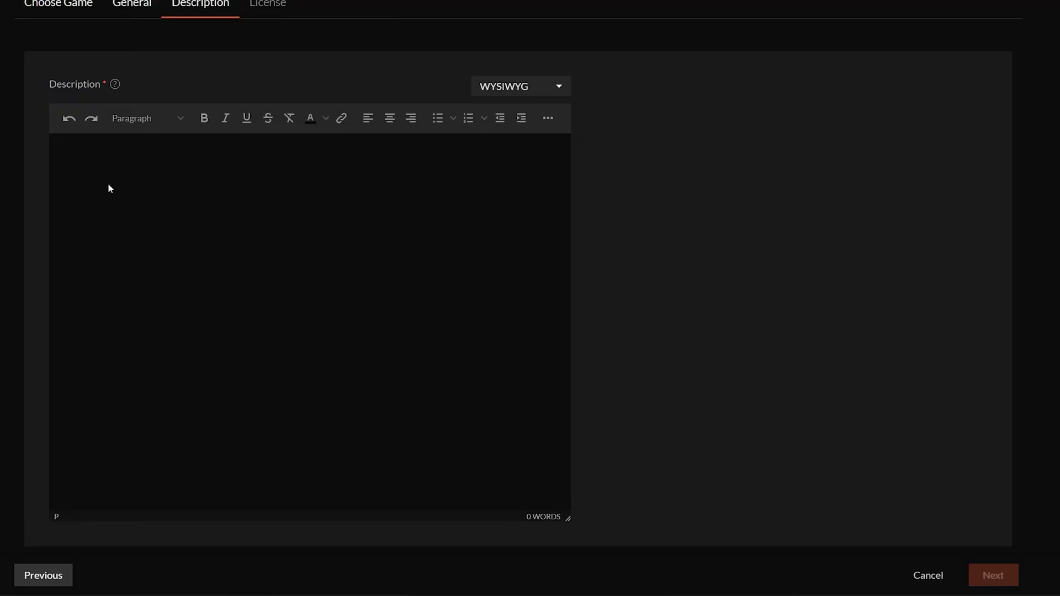
scroll(165, 181, up, 1)
click(101, 217)
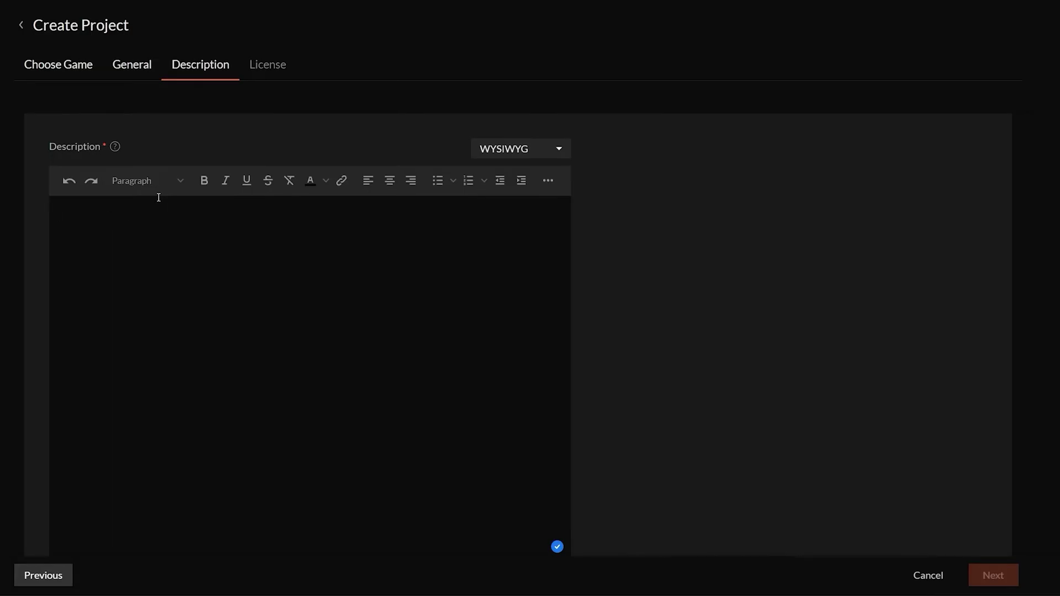
scroll(149, 251, down, 2)
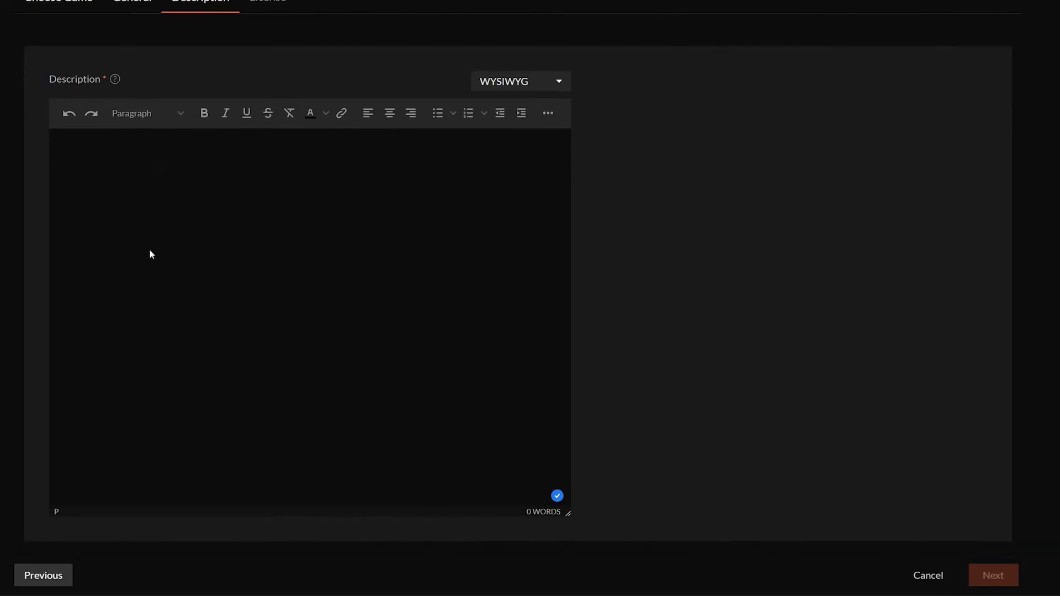
scroll(273, 276, up, 2)
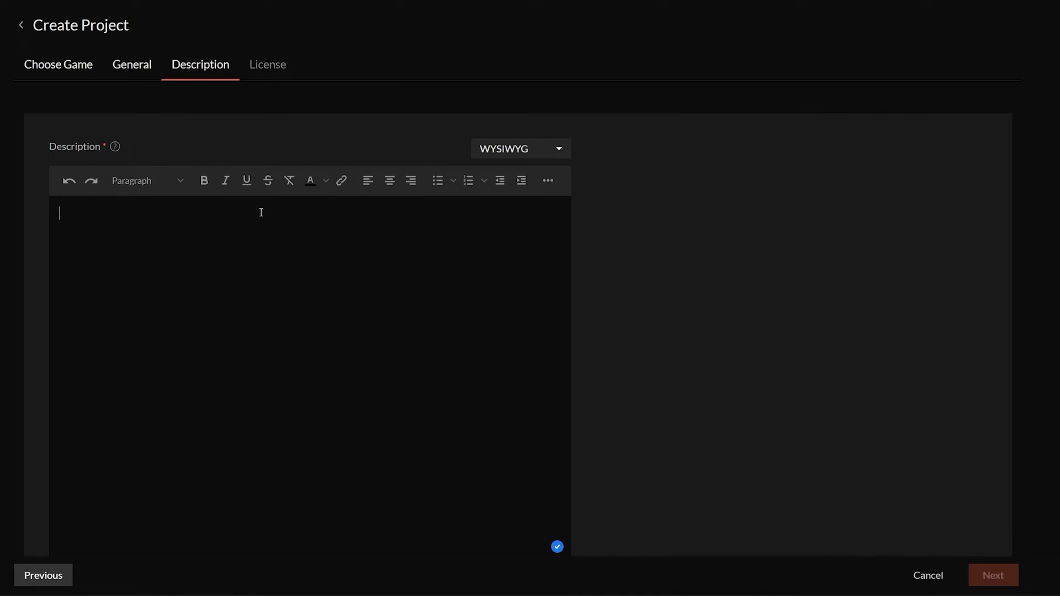
text(itzCuba)
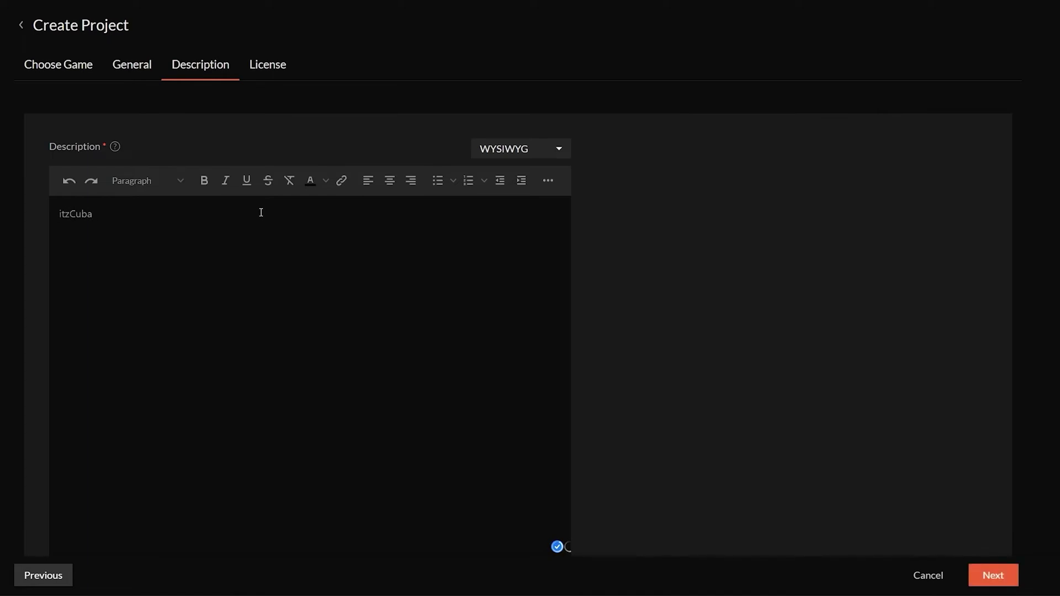
text( example modpack)
Go to the License step and browse the Project License options
click(1011, 573)
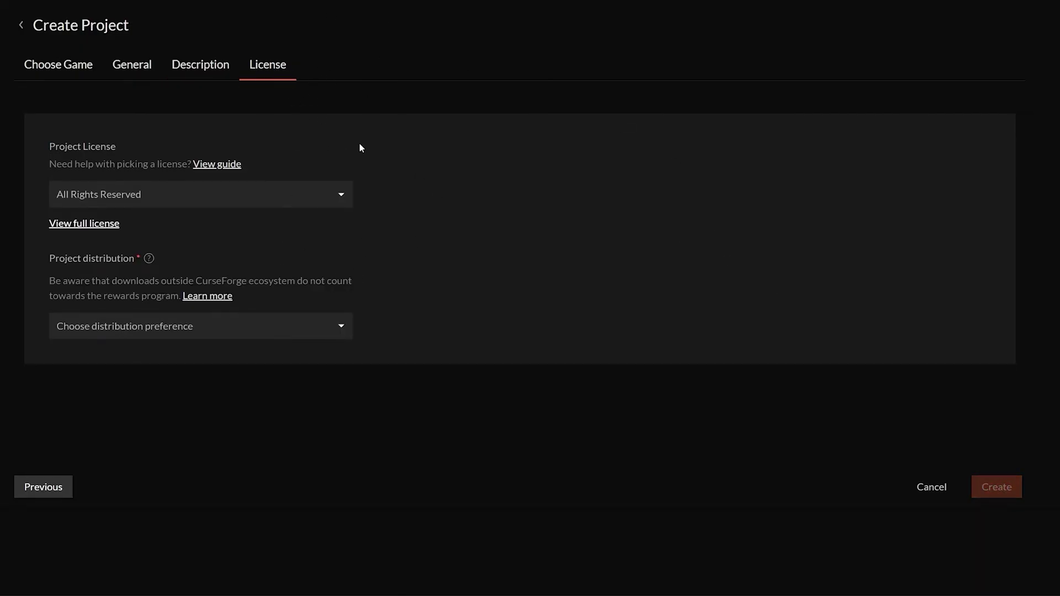
click(334, 202)
scroll(298, 307, down, 6)
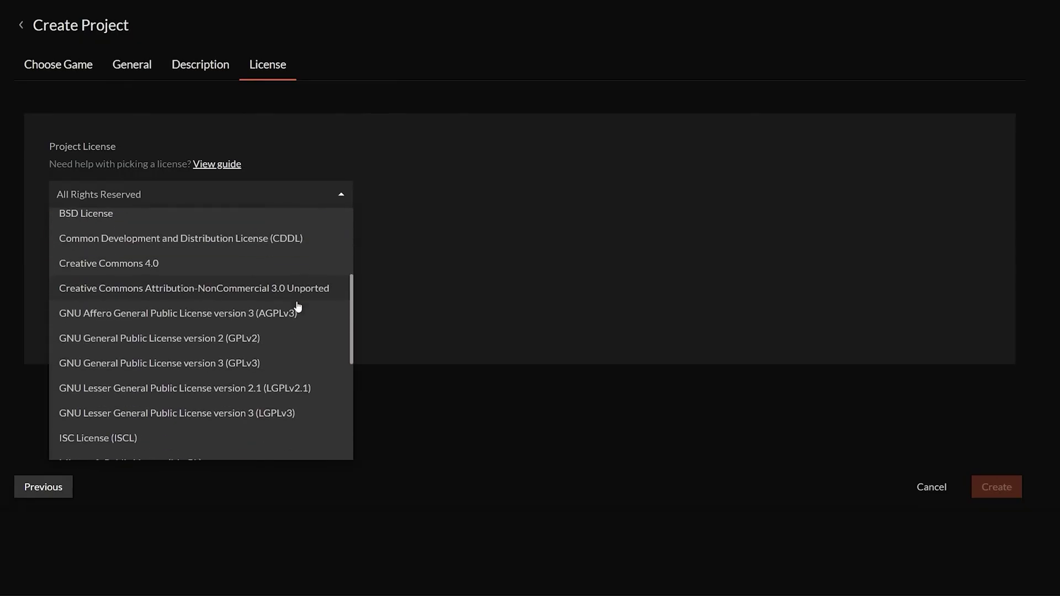
scroll(295, 330, up, 6)
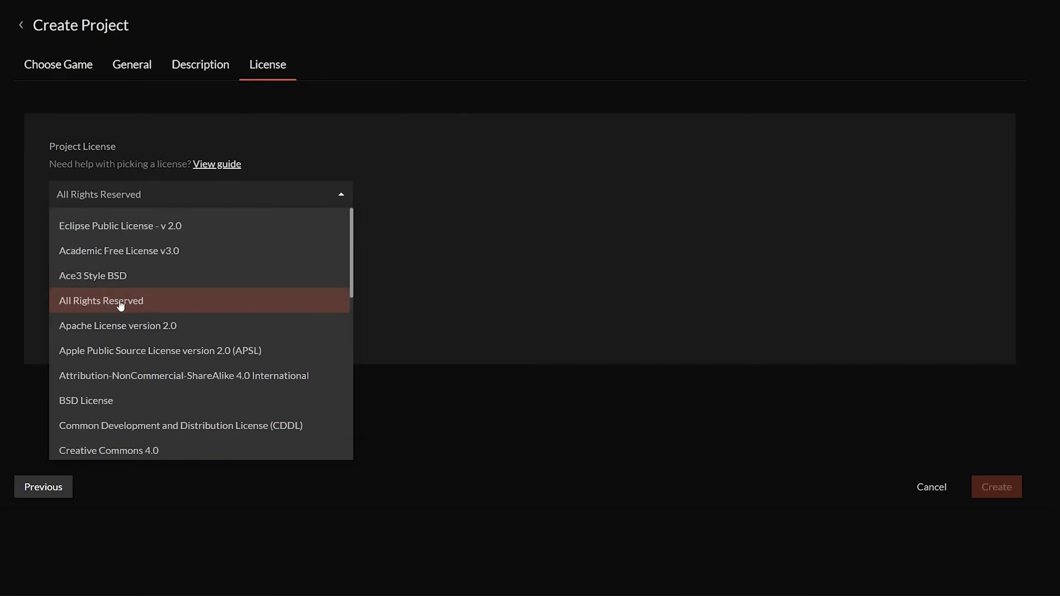
scroll(204, 300, down, 6)
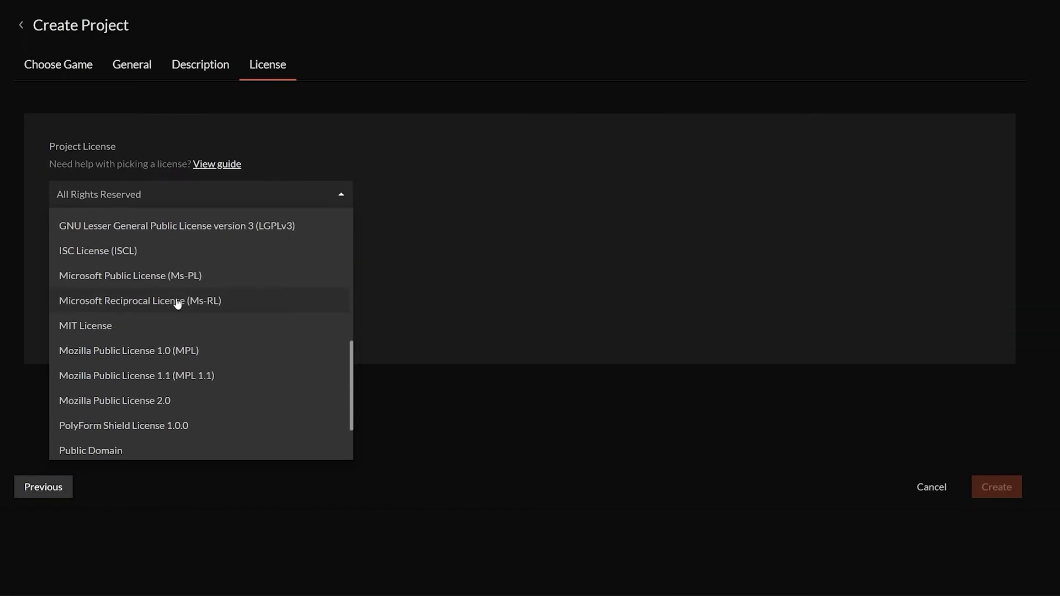
scroll(241, 285, up, 6)
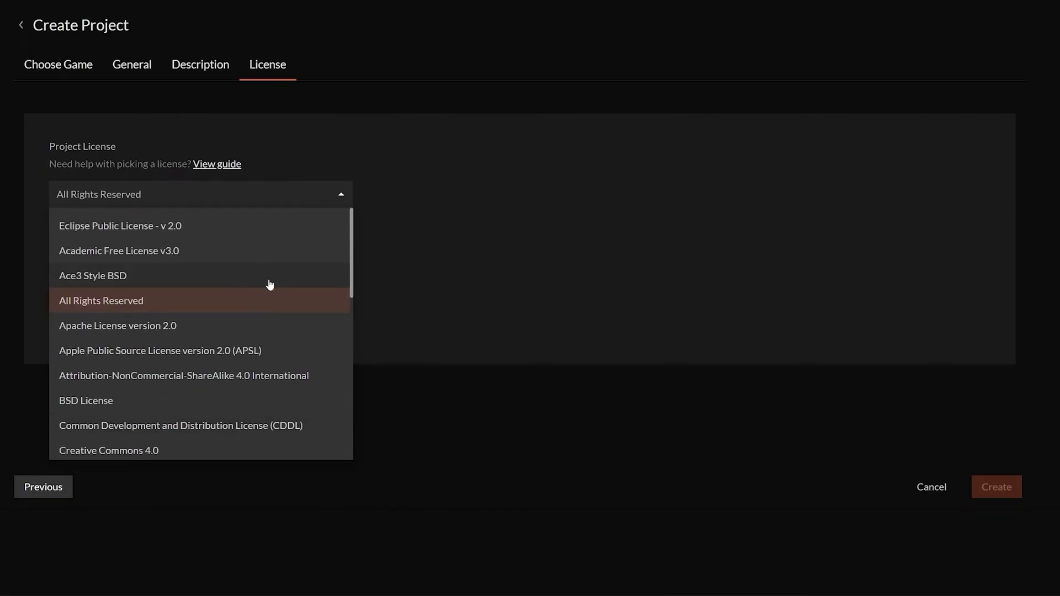
click(345, 200)
Keep All Rights Reserved as the Project License
click(337, 199)
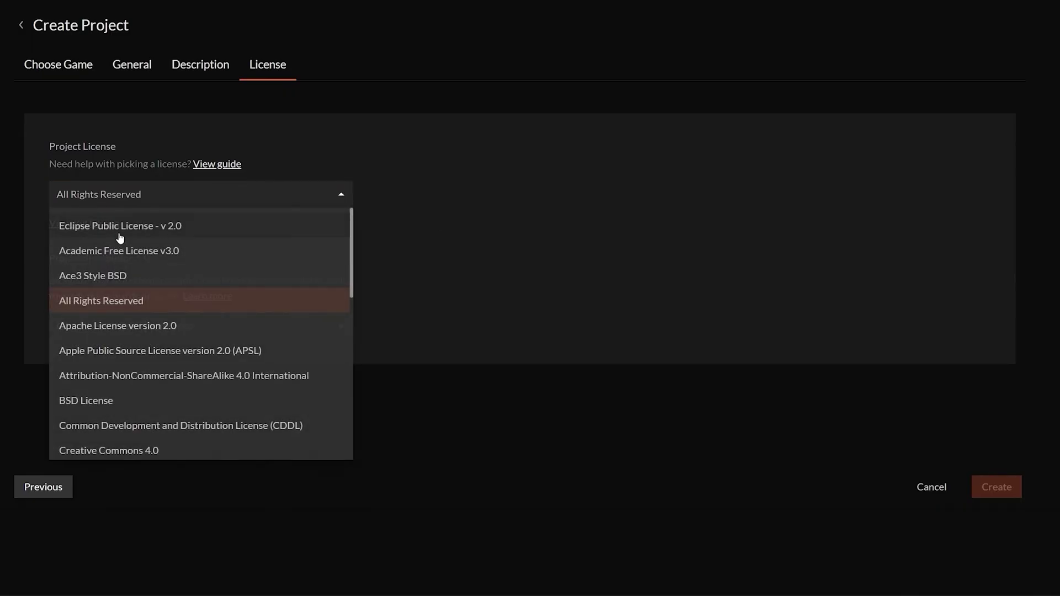
click(269, 300)
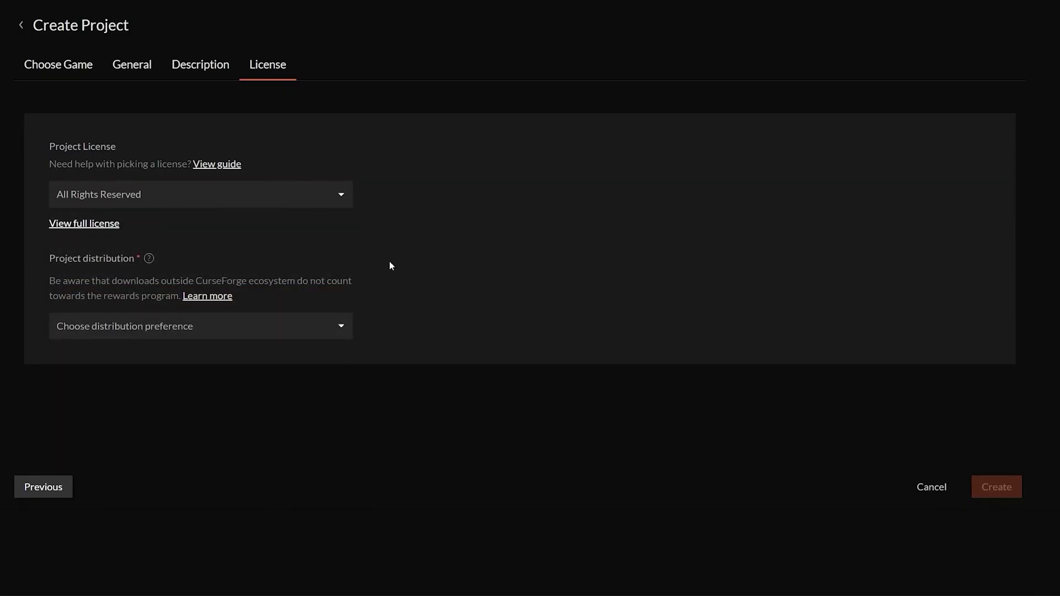
click(168, 197)
scroll(184, 350, down, 6)
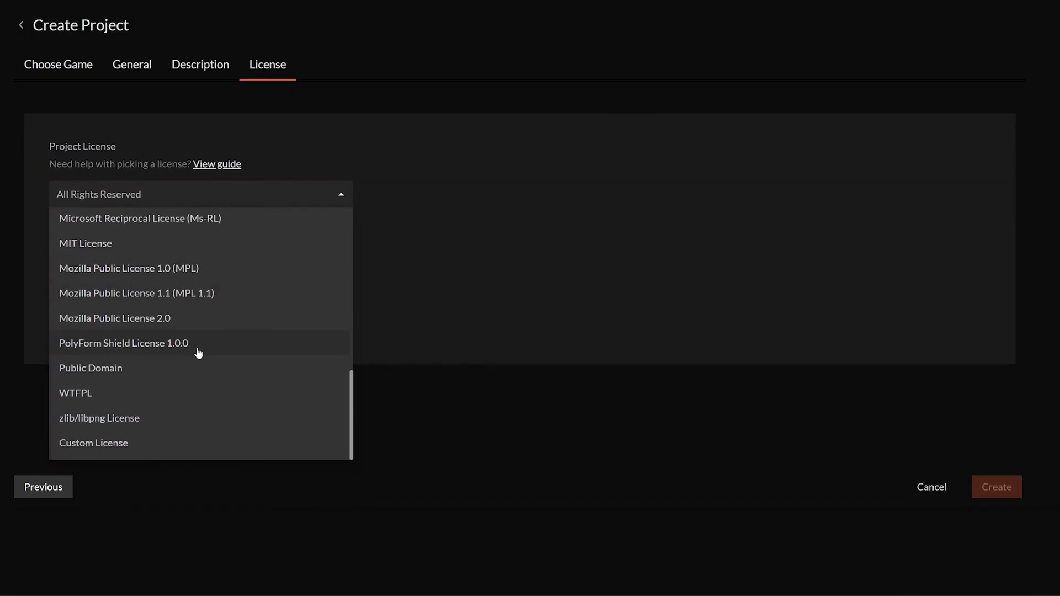
scroll(198, 353, up, 6)
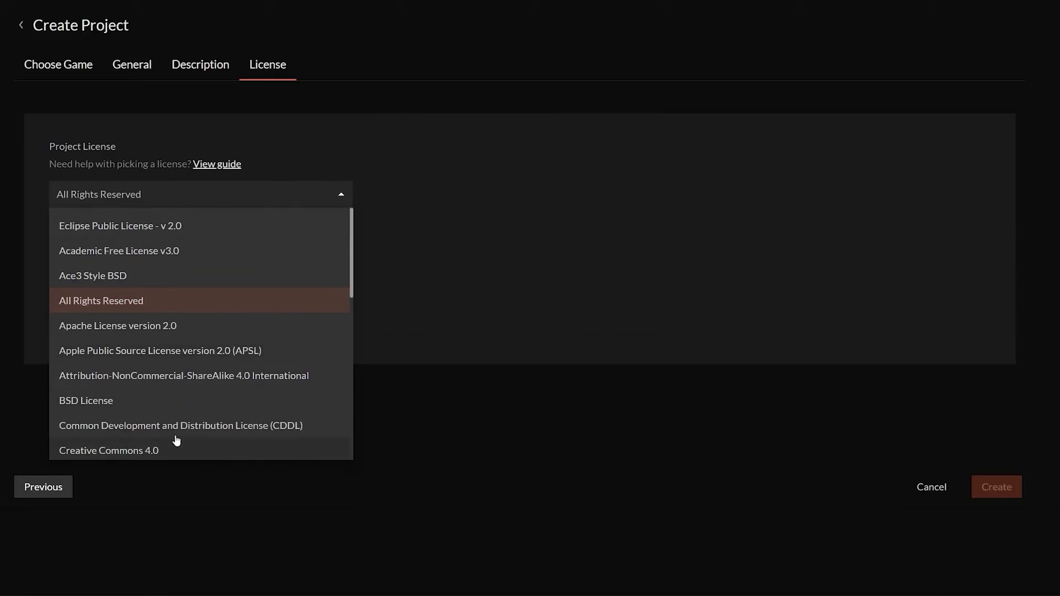
scroll(176, 440, down, 6)
click(425, 286)
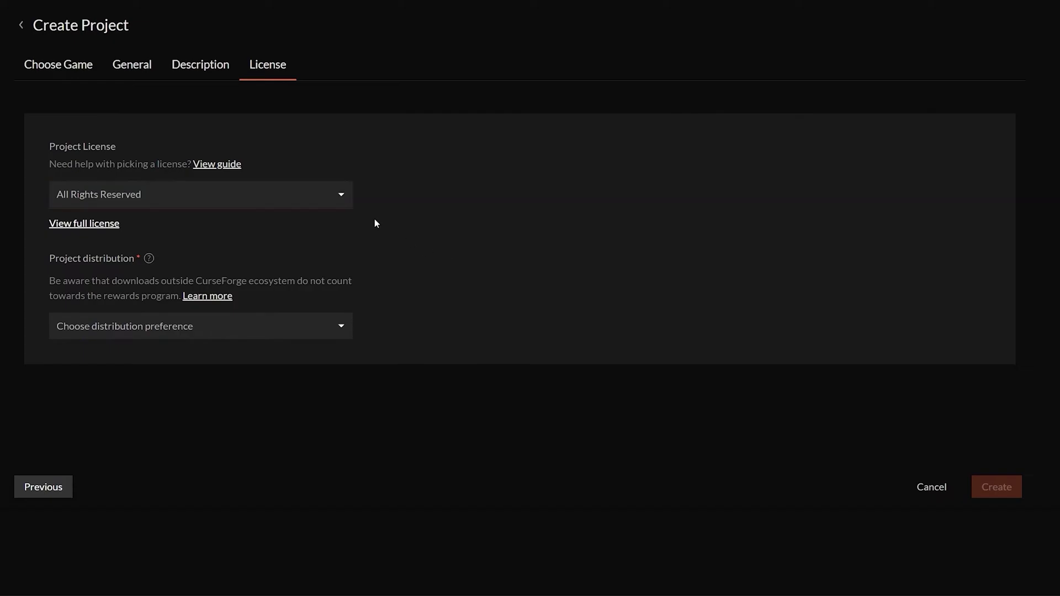
Set Project distribution to 'Don't allow distribution to 3rd party'
click(201, 325)
click(61, 273)
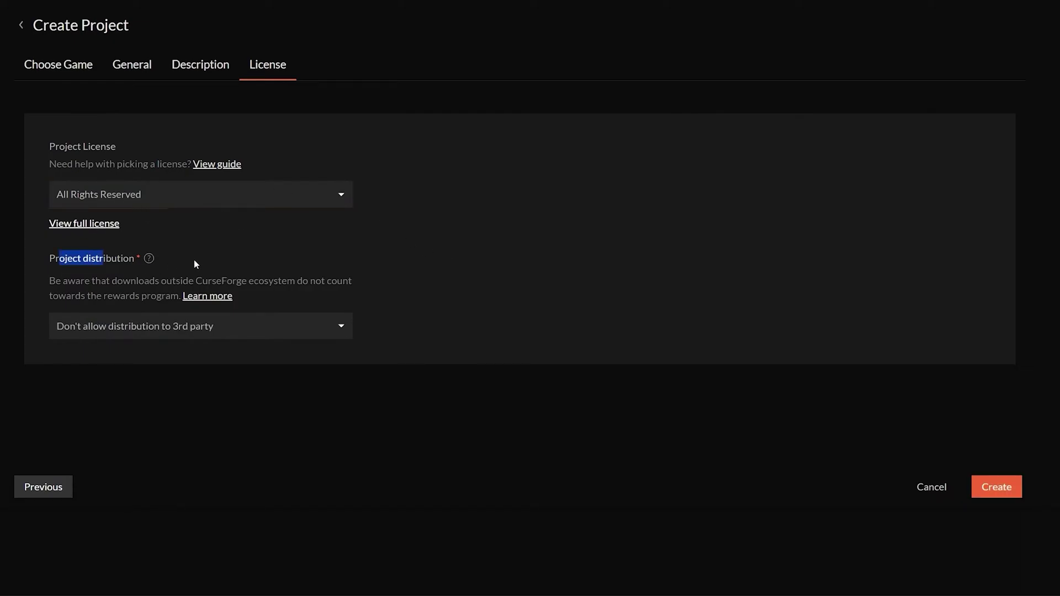
click(127, 270)
click(136, 328)
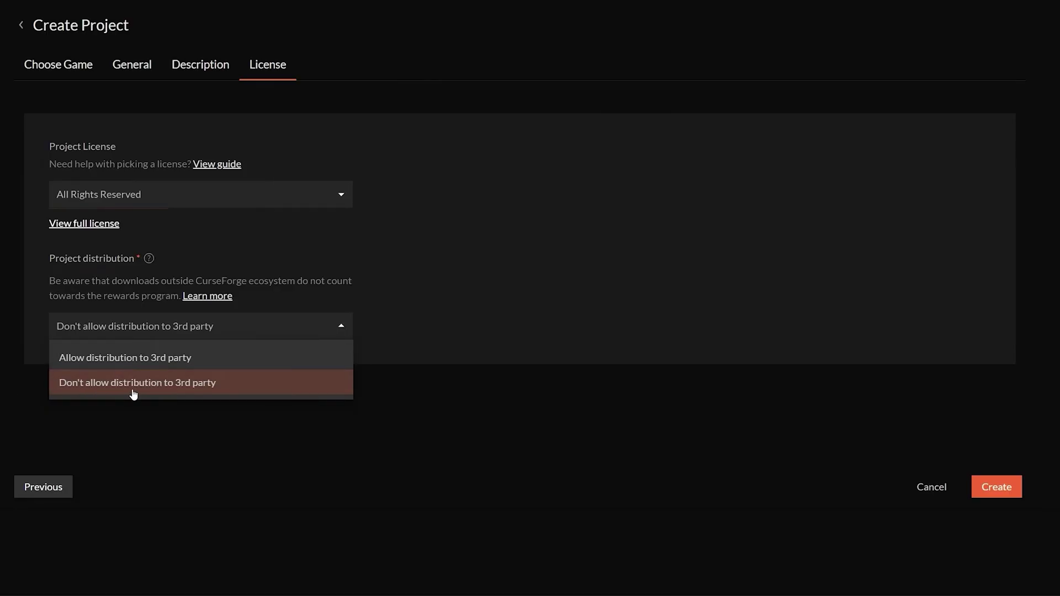
click(194, 390)
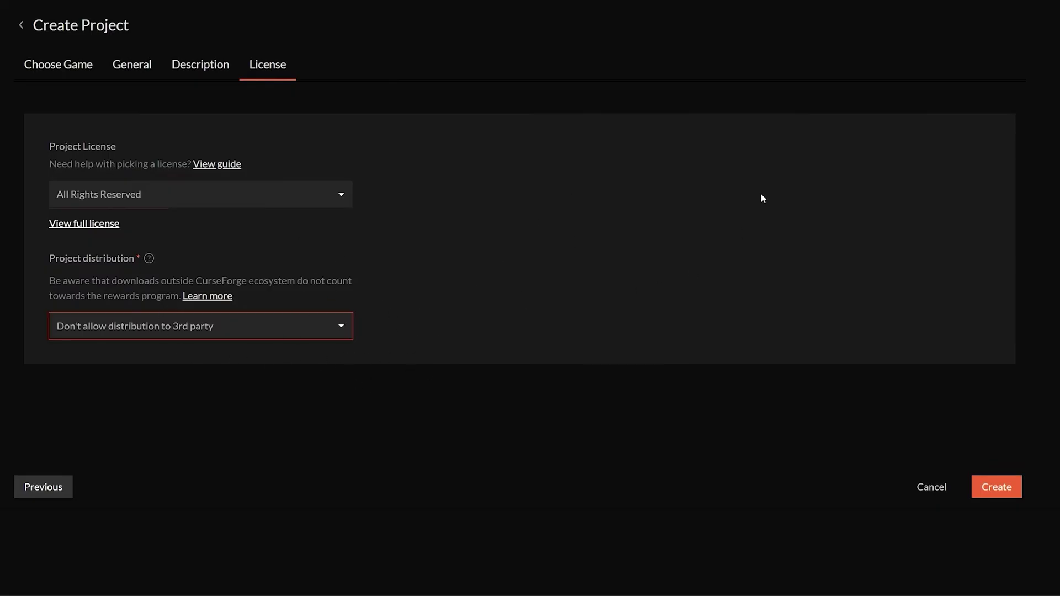
click(569, 343)
Review the distribution warning note, keep the no-3rd-party choice, and create the project
drag(33, 280, 348, 278)
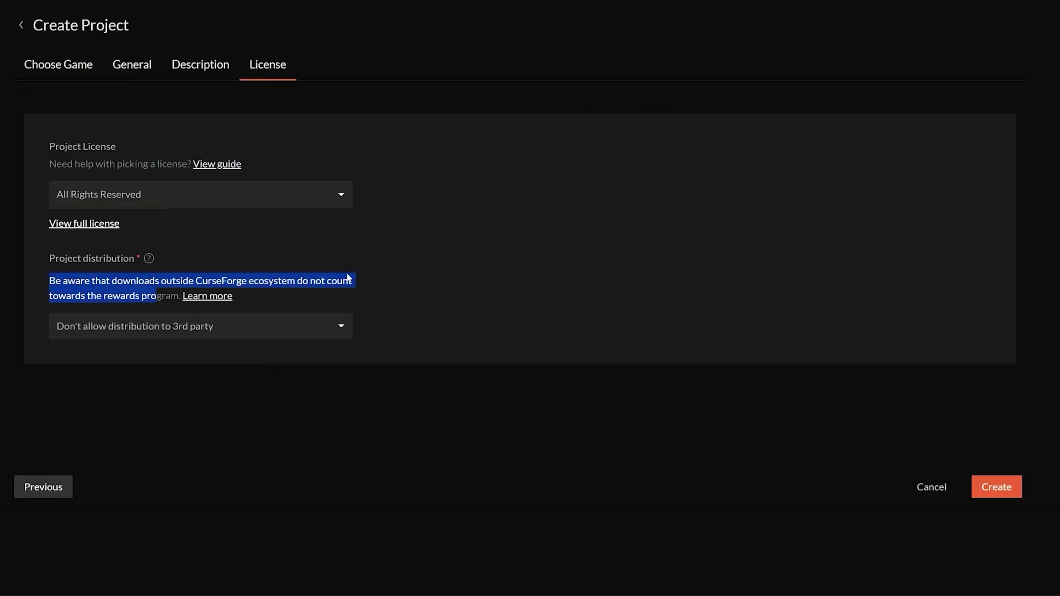
click(441, 279)
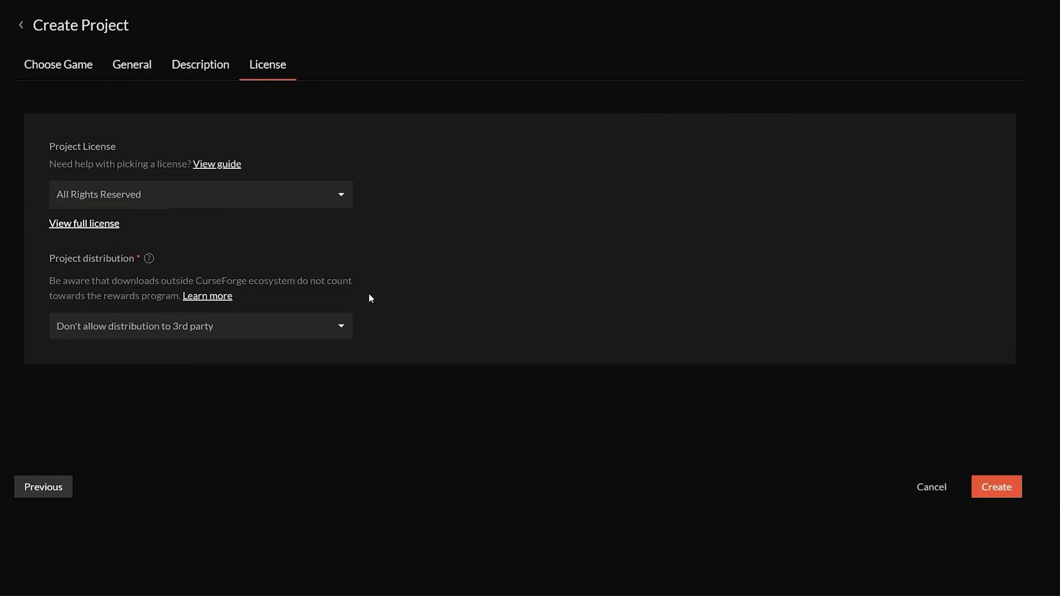
drag(51, 276, 302, 280)
drag(106, 280, 265, 280)
click(271, 279)
click(152, 327)
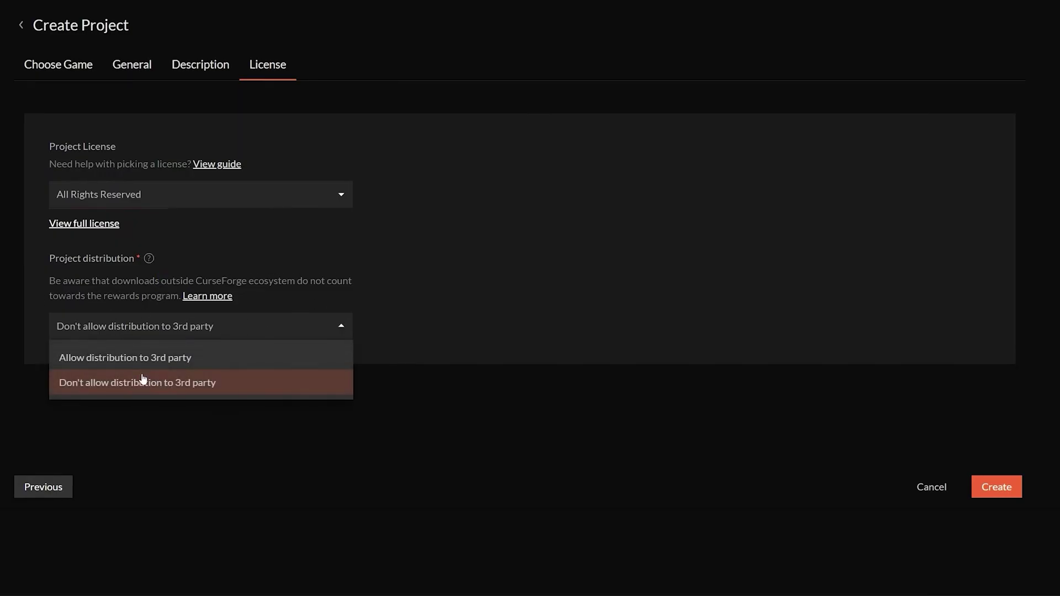
click(176, 370)
click(399, 346)
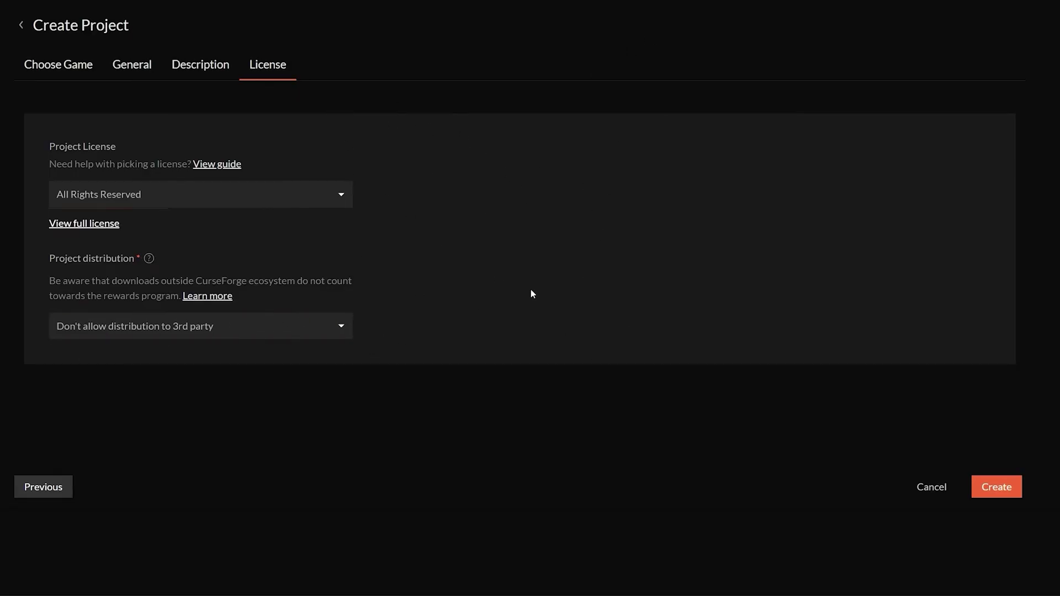
click(1003, 491)
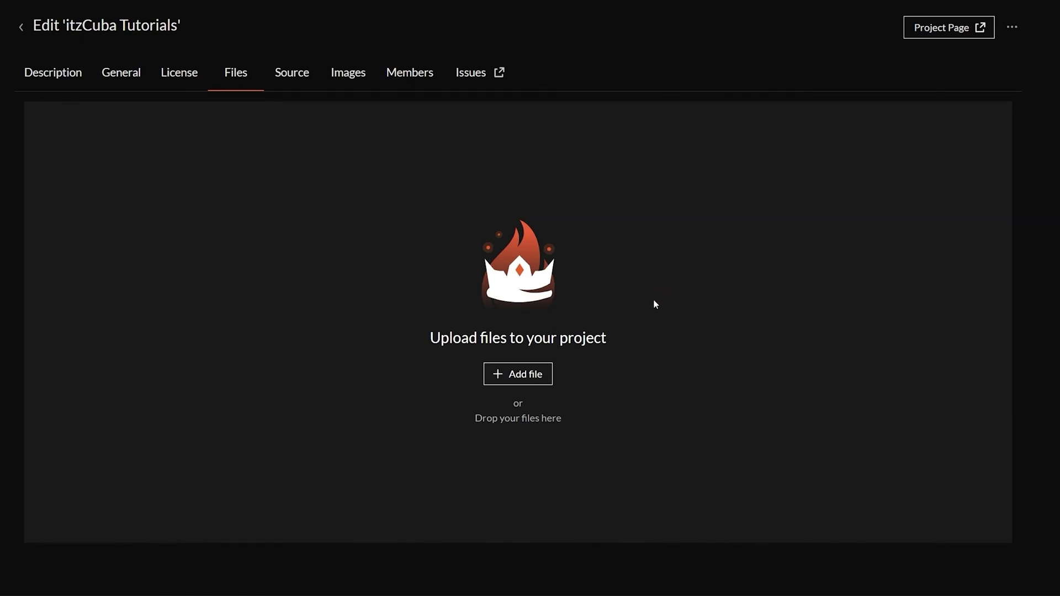
Add a new file to the project with itzCuba.zip from Downloads attached
click(536, 377)
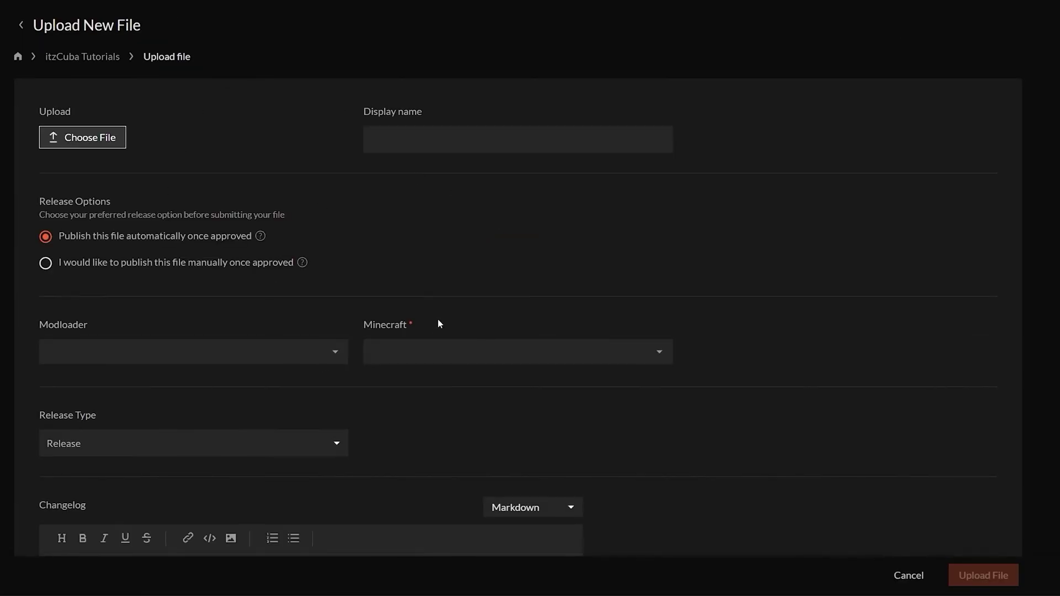
scroll(671, 370, down, 2)
scroll(386, 248, up, 2)
click(95, 142)
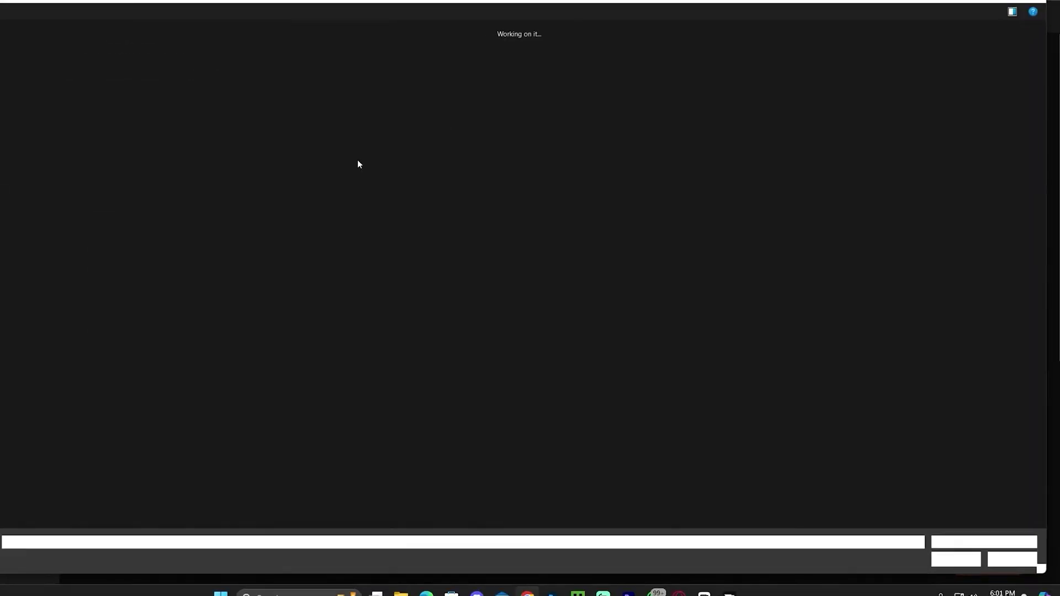
click(165, 127)
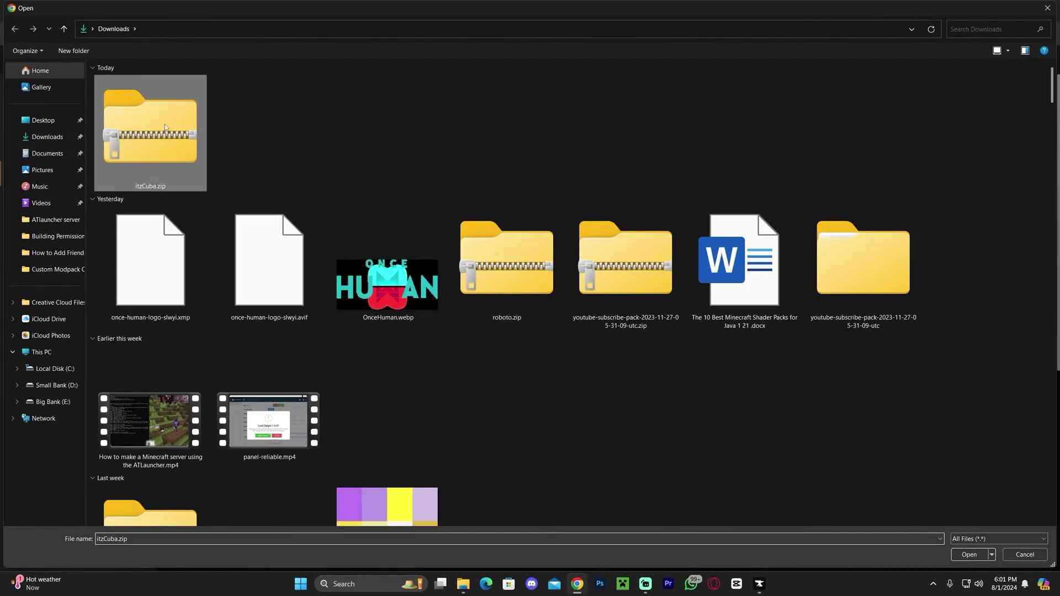
click(987, 557)
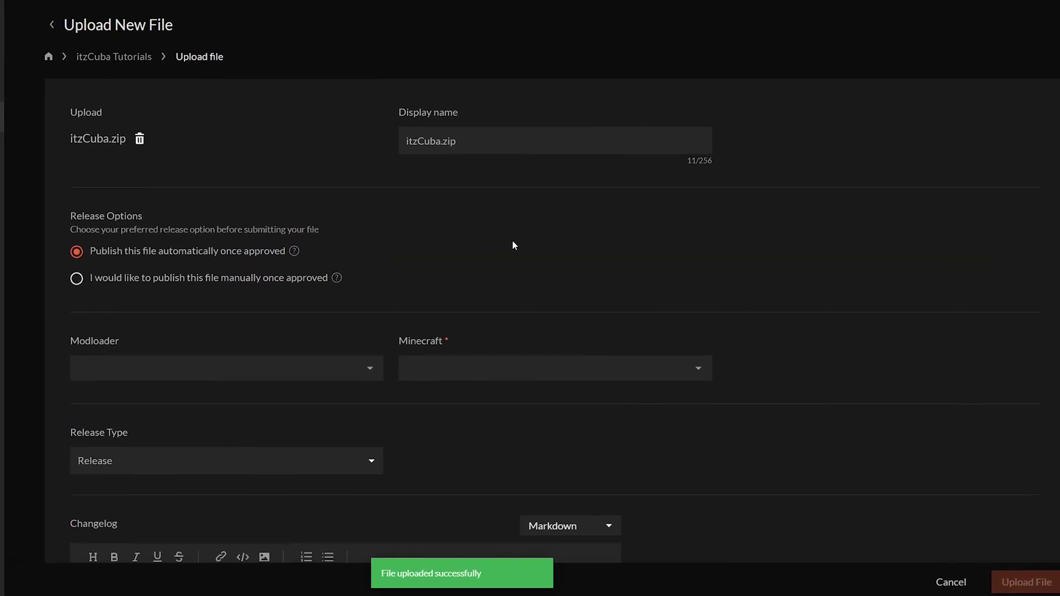
Change the file's display name to 'itzCuba Tutorials'
drag(457, 142, 401, 142)
key(BackSpace)
click(541, 151)
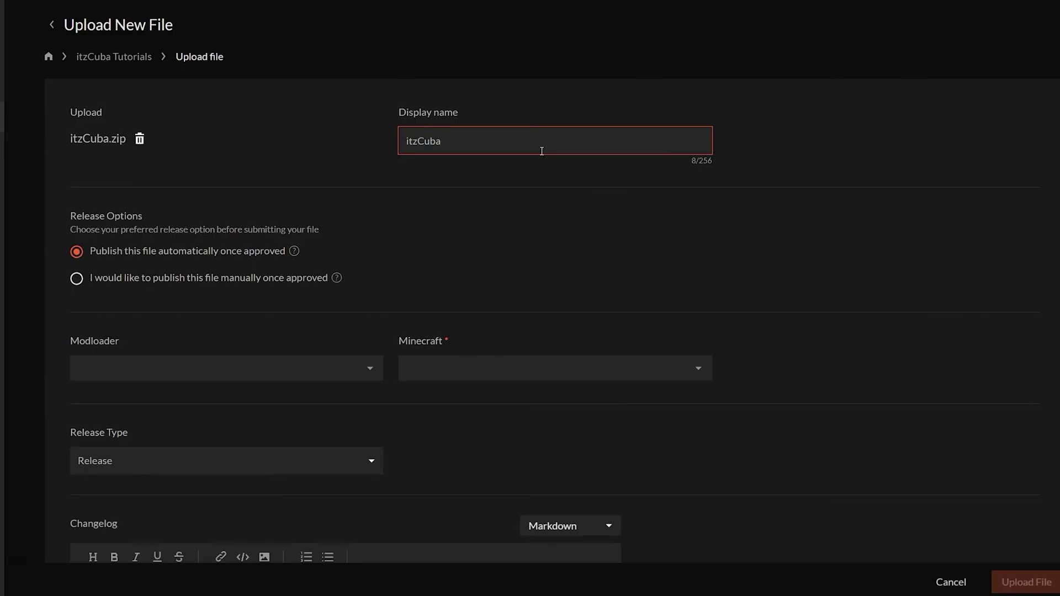
text(Tutorials)
click(144, 257)
Set the release option to publish the file manually once approved
double_click(98, 221)
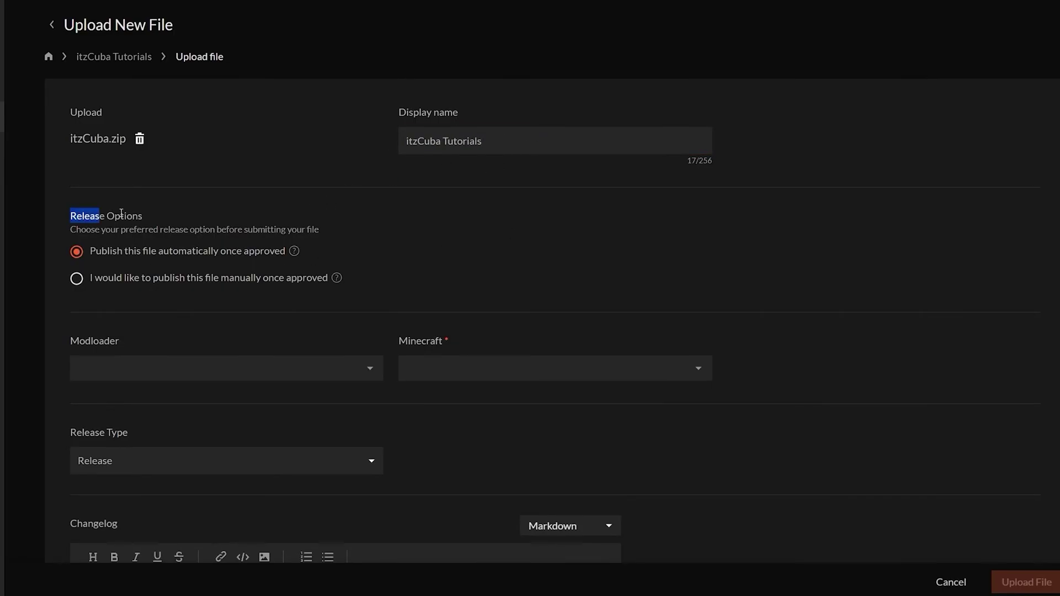
shift+click(167, 218)
scroll(96, 156, down, 2)
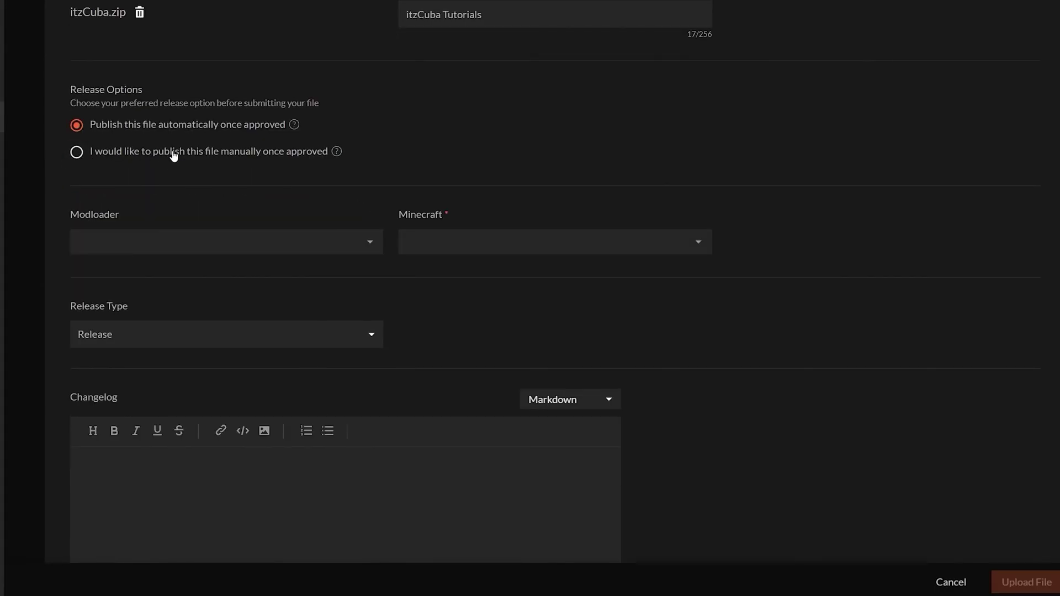
click(228, 154)
scroll(416, 165, up, 2)
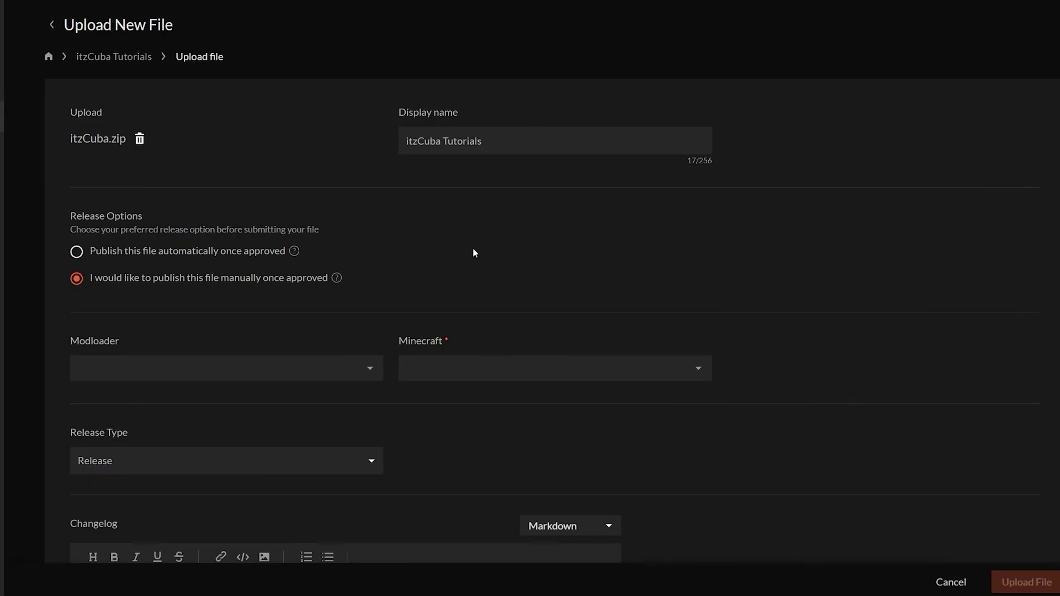
scroll(454, 247, down, 2)
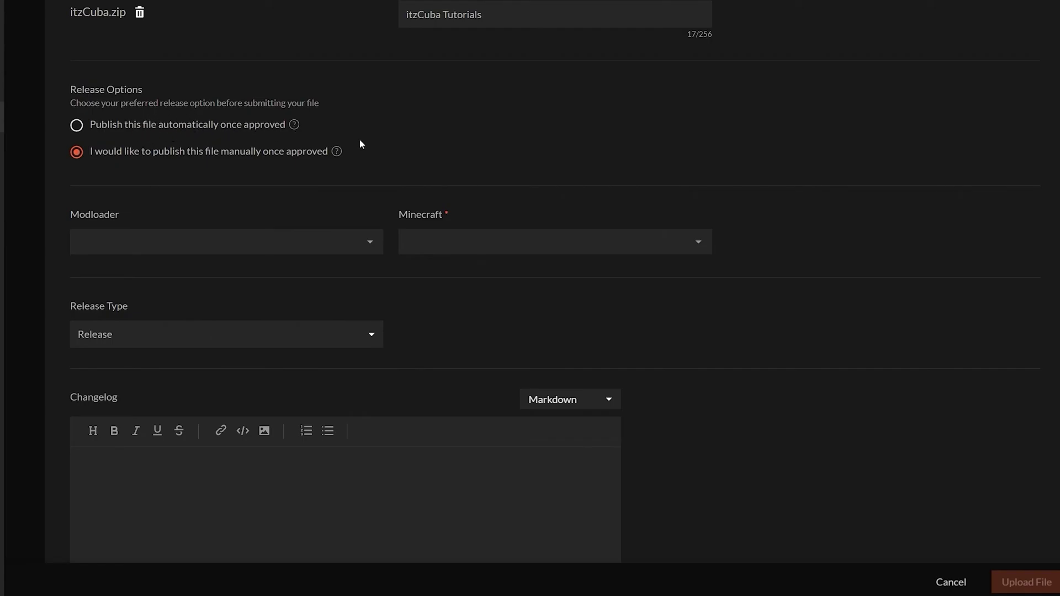
scroll(370, 143, up, 2)
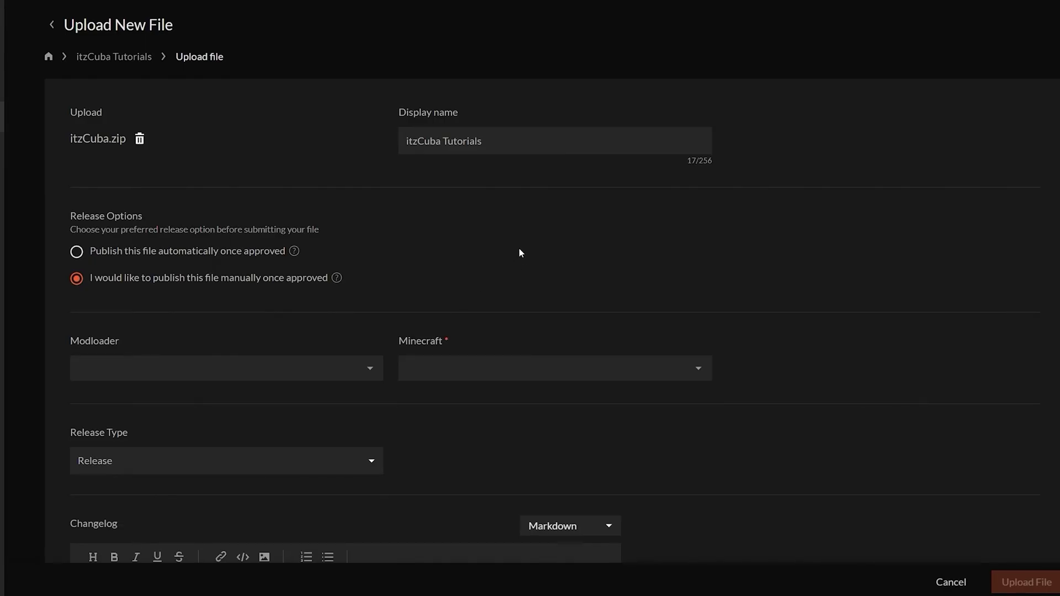
scroll(407, 166, down, 4)
scroll(640, 227, up, 2)
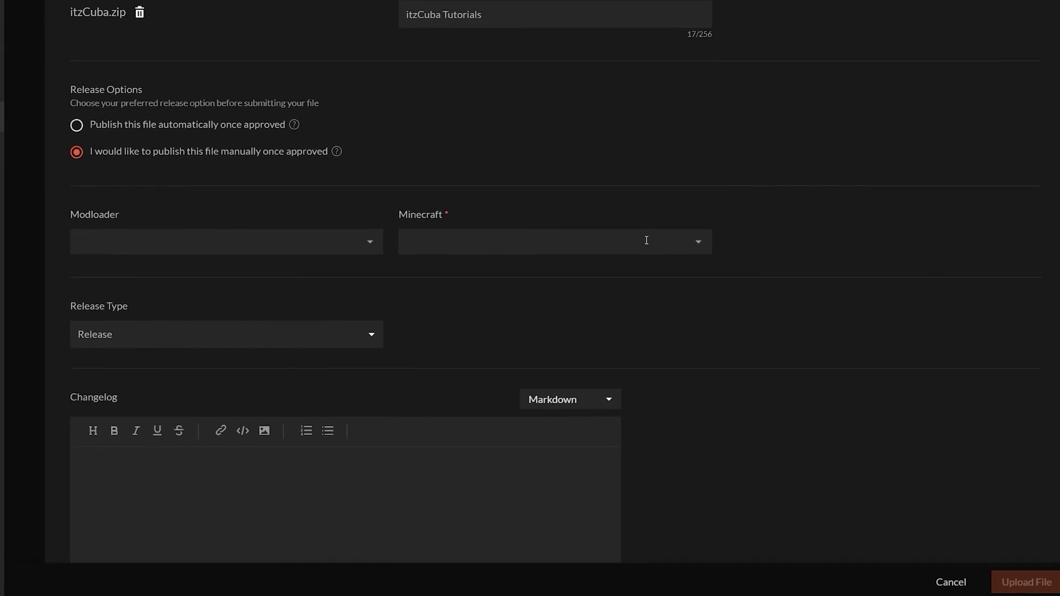
scroll(598, 221, up, 1)
scroll(331, 147, down, 3)
Set the modloader to Forge and the Minecraft version to 1.21
click(348, 119)
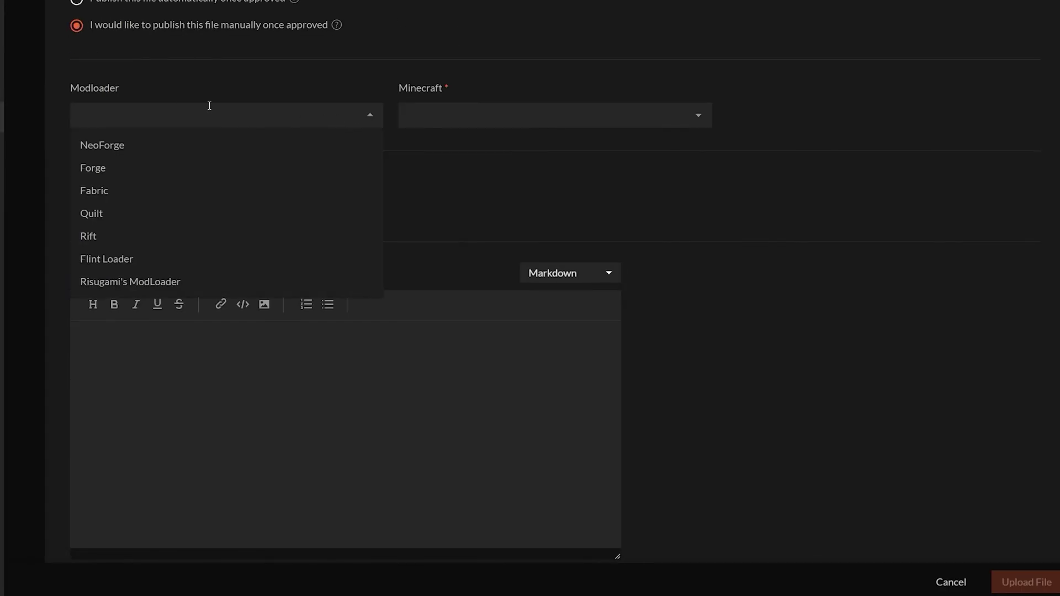
click(98, 171)
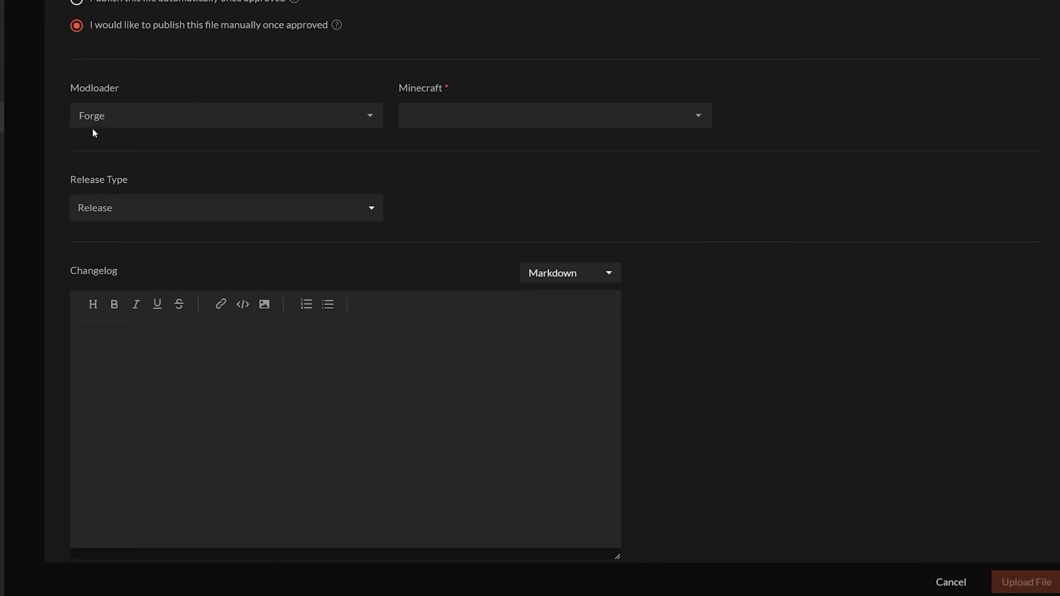
click(526, 113)
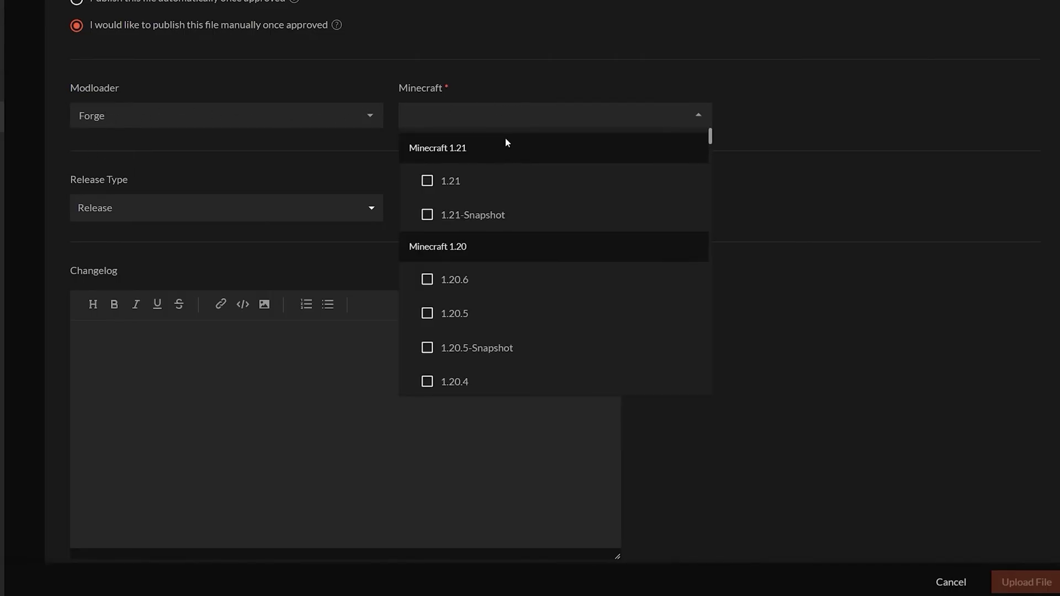
click(427, 181)
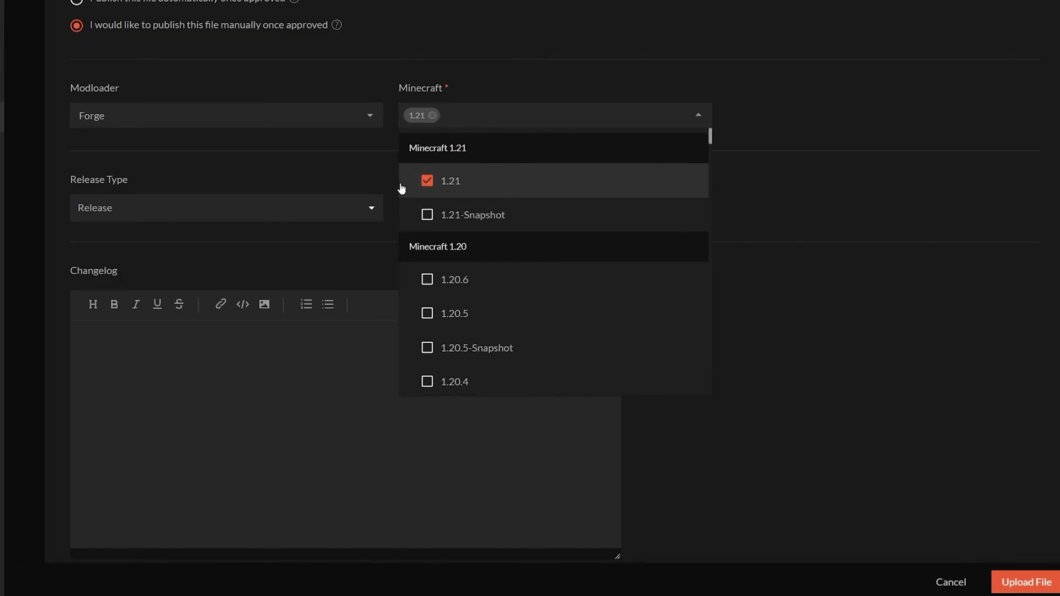
click(776, 131)
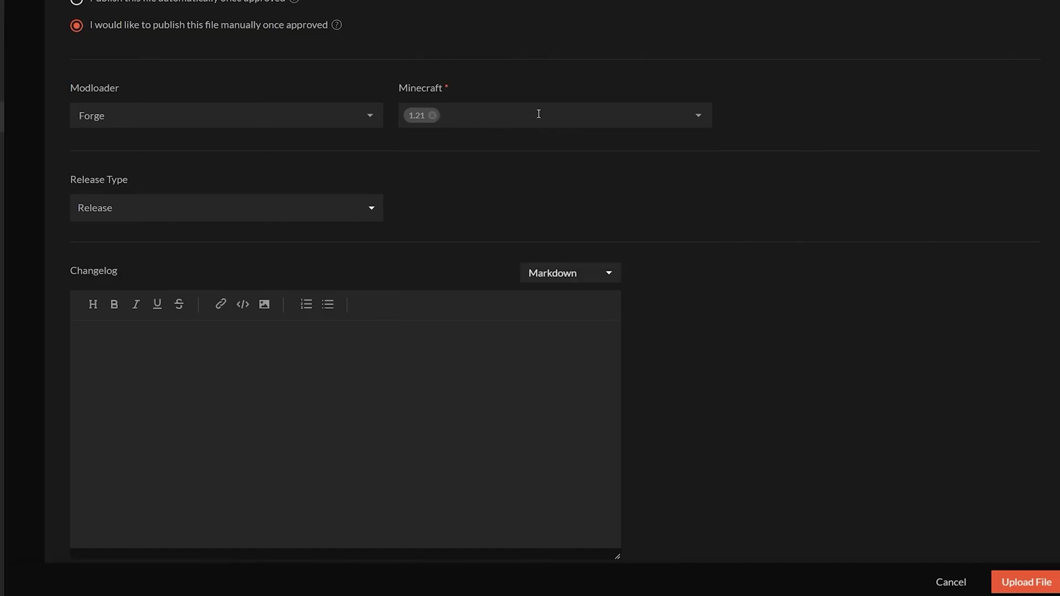
scroll(461, 101, up, 2)
scroll(387, 207, down, 2)
Keep Release as the file's release type
click(270, 207)
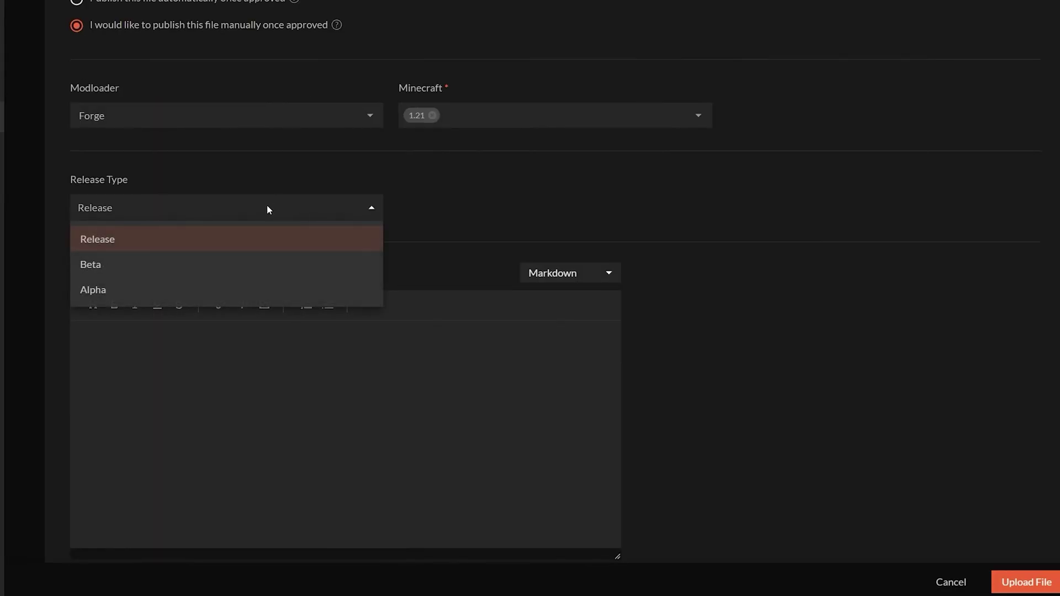
click(142, 240)
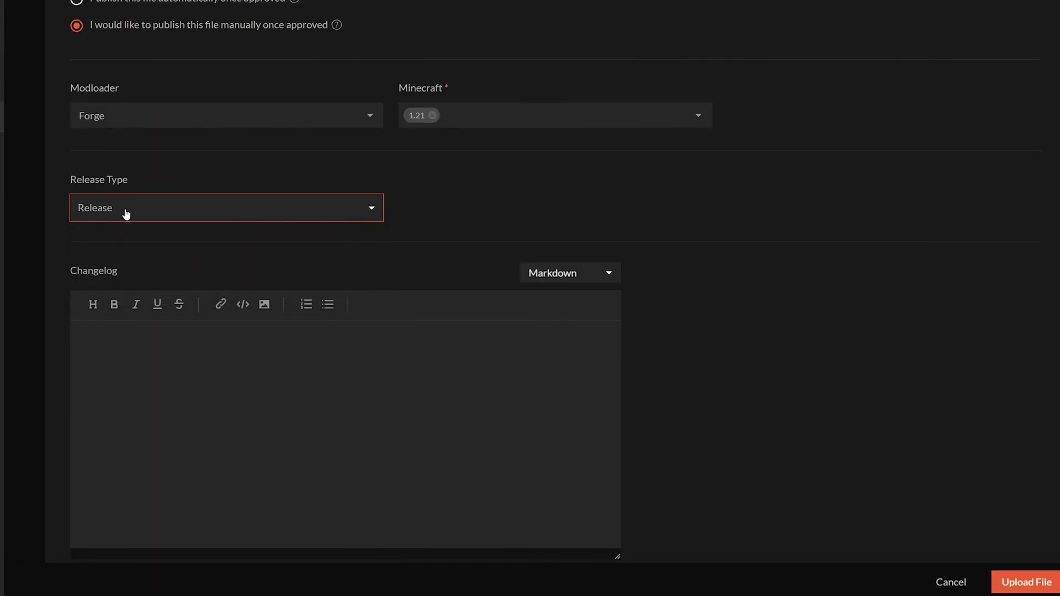
click(202, 213)
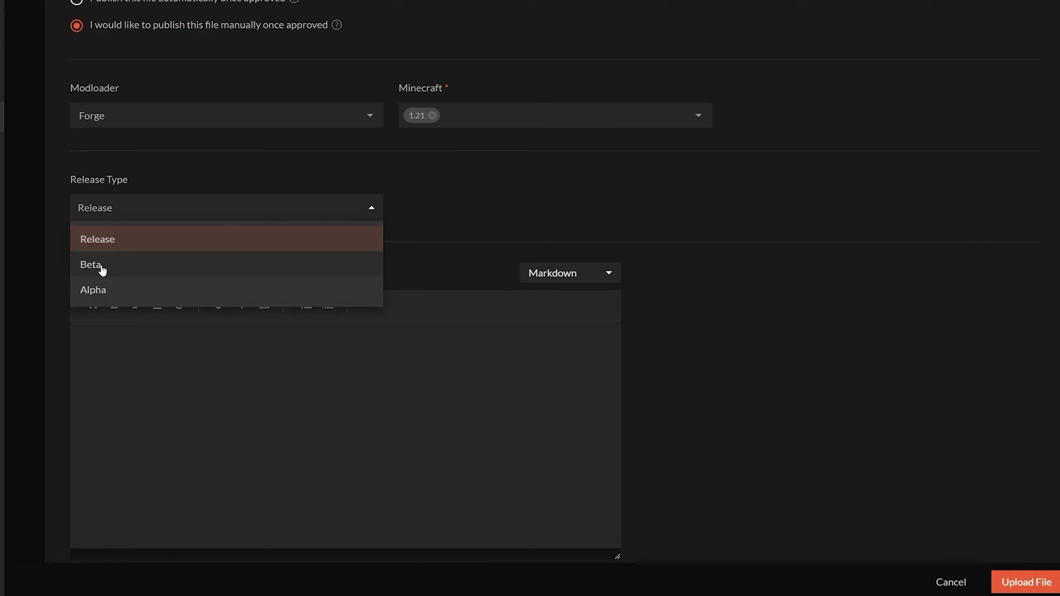
click(487, 237)
click(232, 207)
click(282, 217)
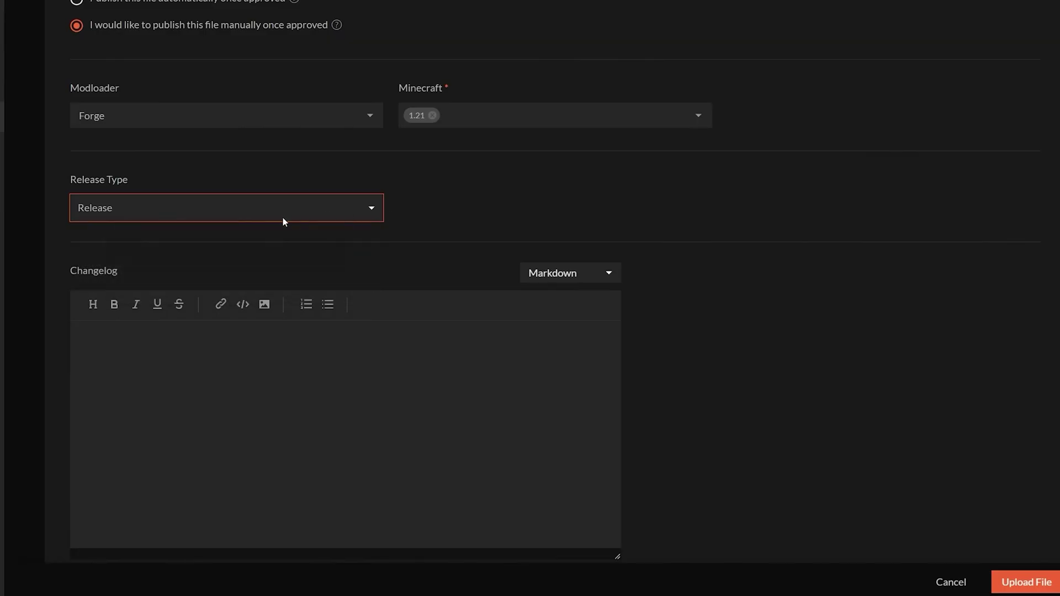
click(290, 214)
click(452, 205)
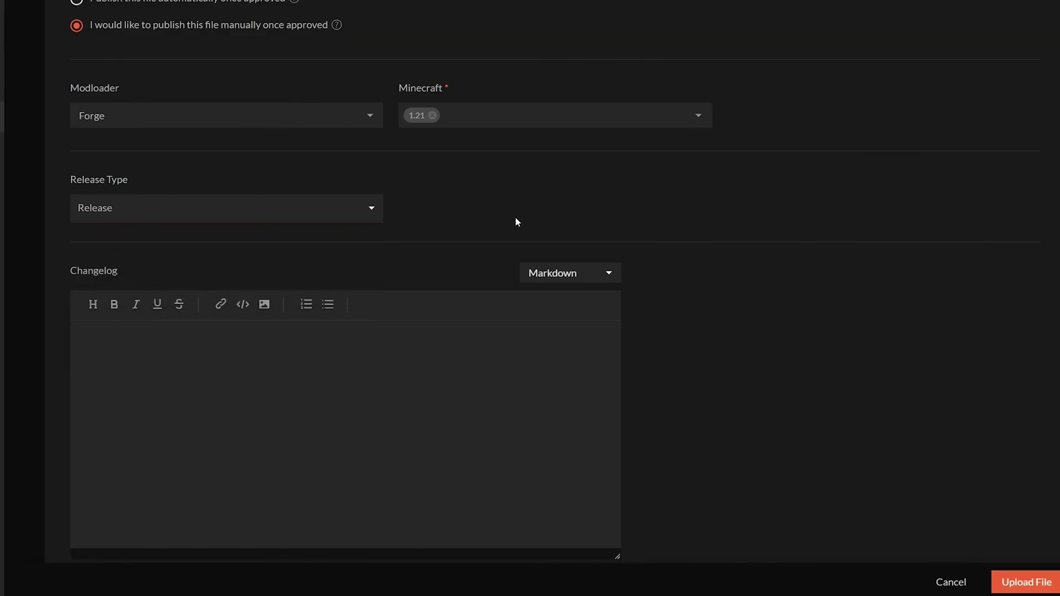
Scroll through the upload form to review its fields
scroll(161, 366, up, 2)
double_click(110, 395)
click(113, 395)
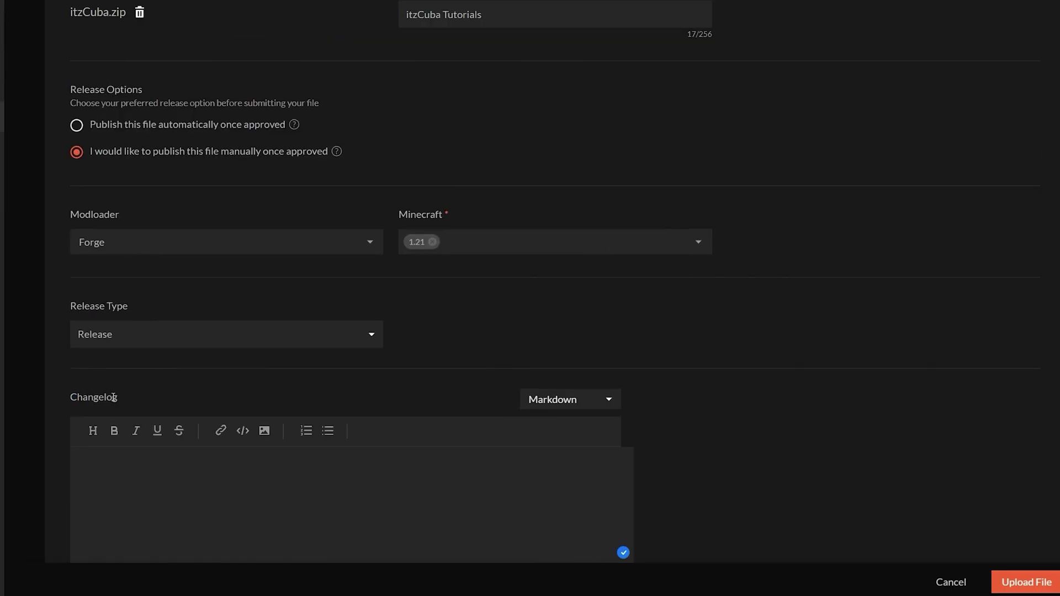
scroll(156, 331, down, 2)
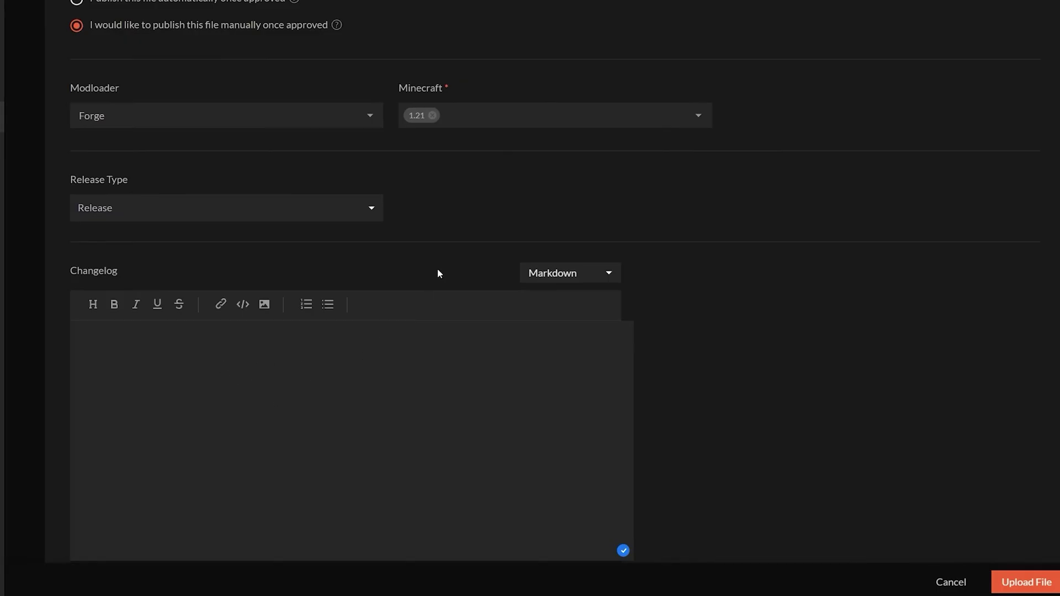
scroll(341, 364, up, 4)
scroll(342, 364, down, 4)
double_click(111, 272)
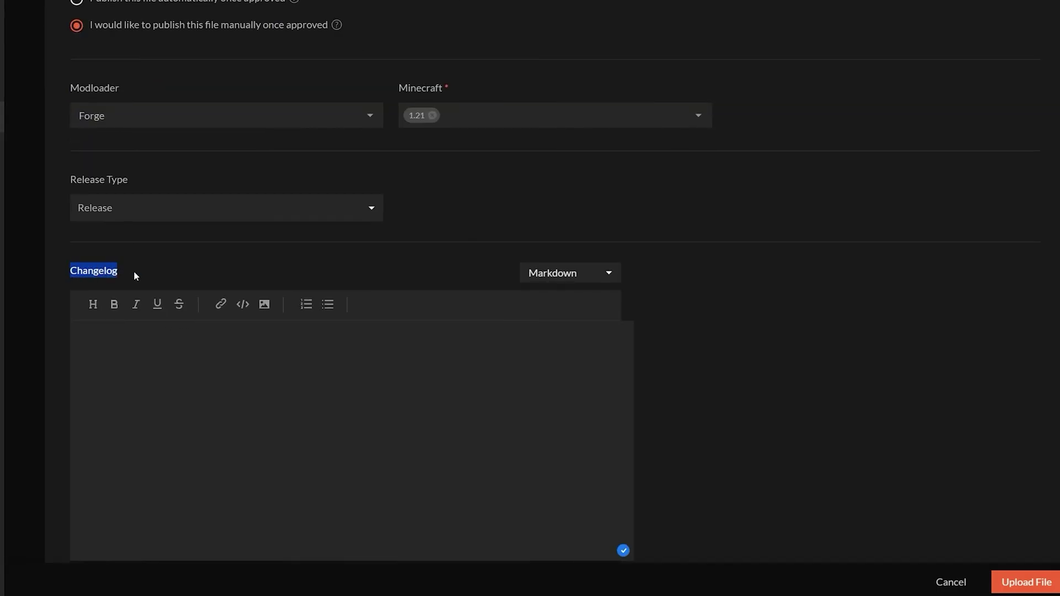
click(161, 276)
scroll(134, 97, up, 2)
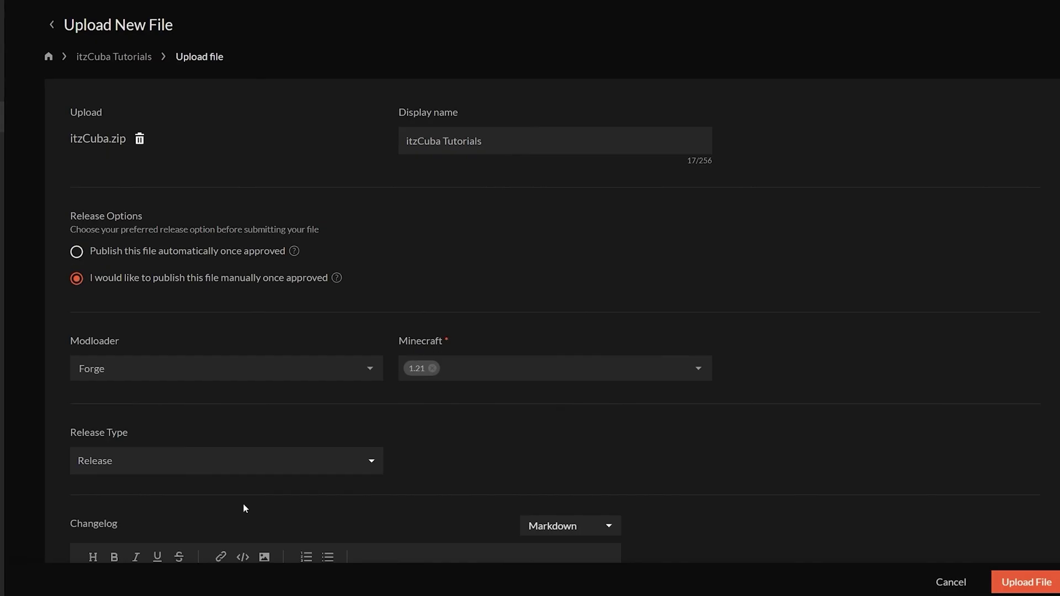
scroll(215, 340, down, 4)
Inspect the empty changelog in both edit and preview views
click(144, 222)
drag(118, 145, 67, 146)
click(217, 139)
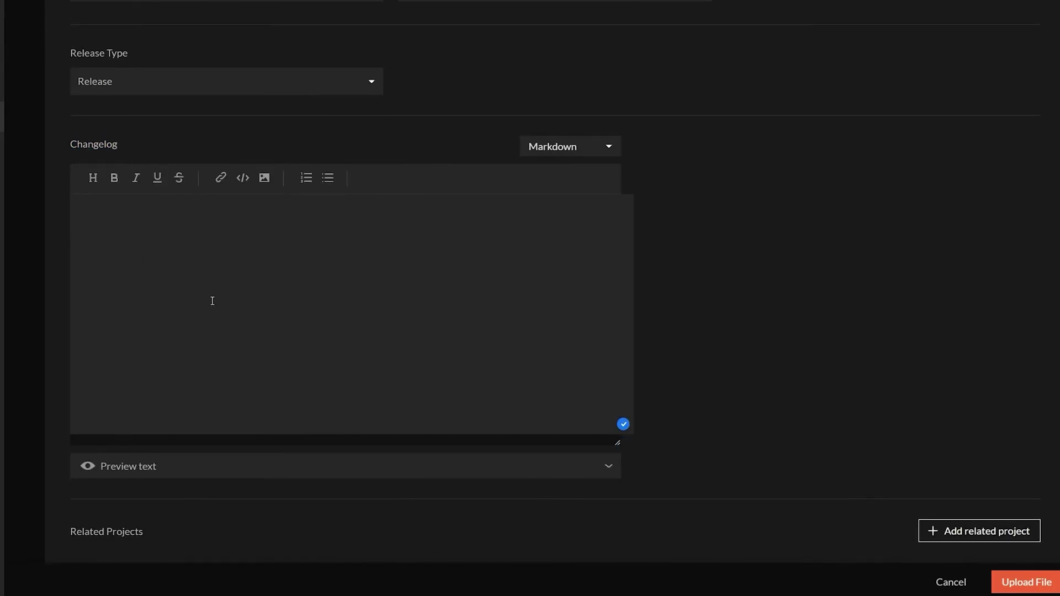
click(123, 471)
scroll(549, 416, down, 1)
scroll(607, 209, down, 4)
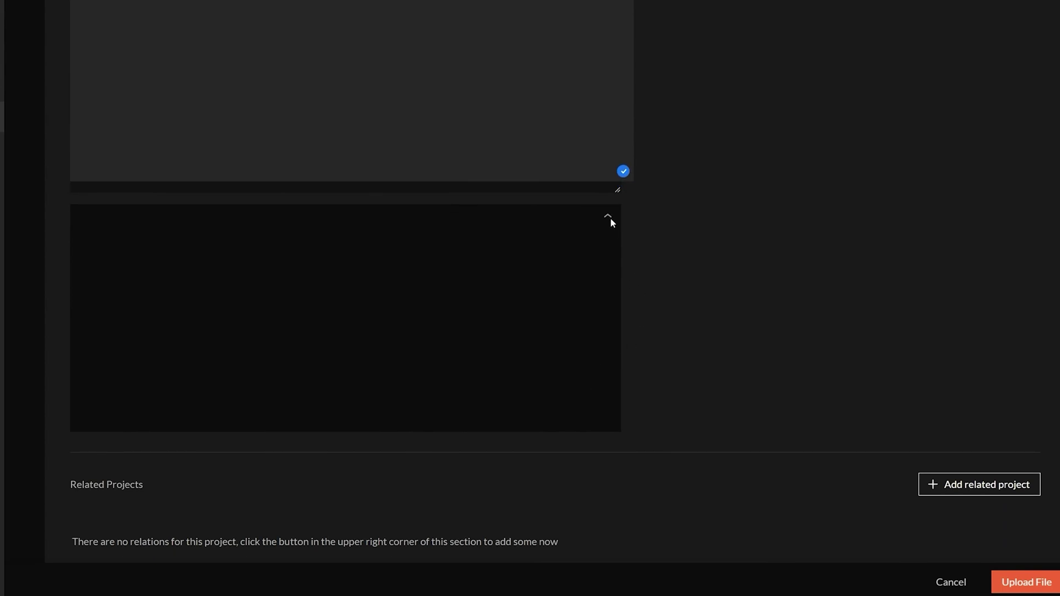
click(611, 217)
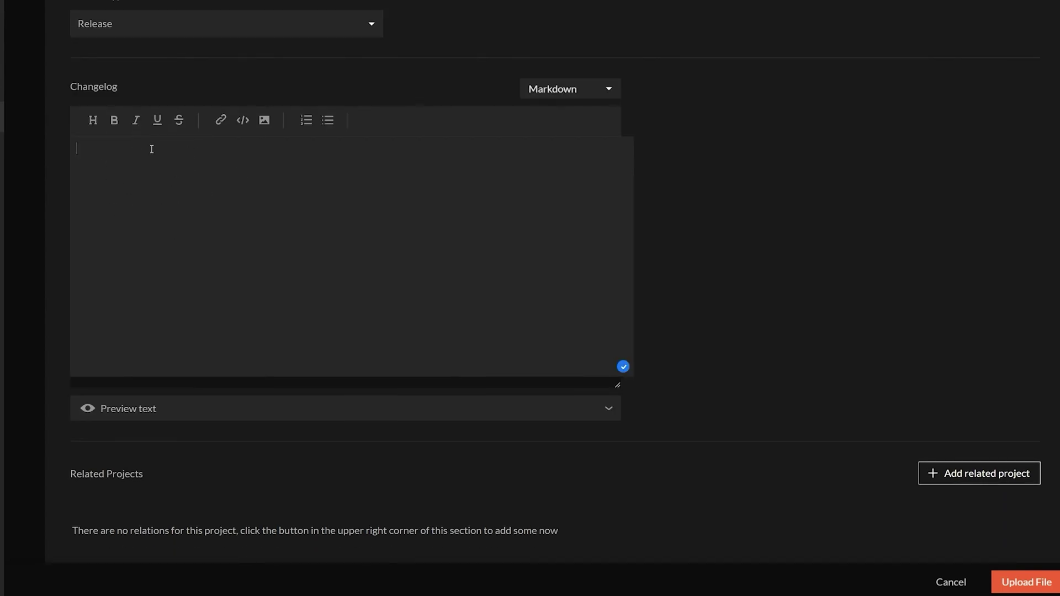
click(609, 410)
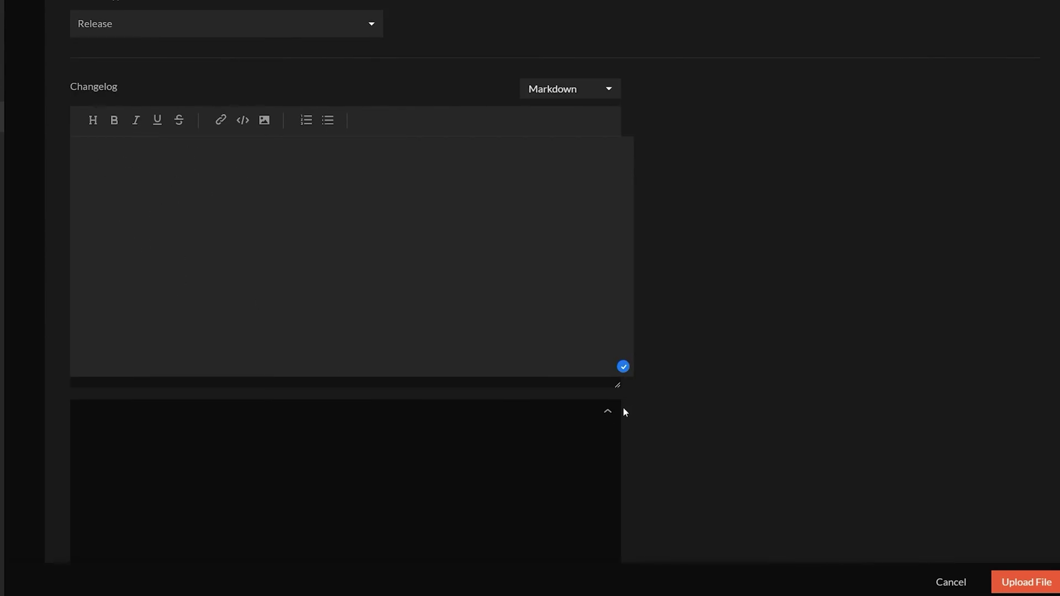
click(608, 411)
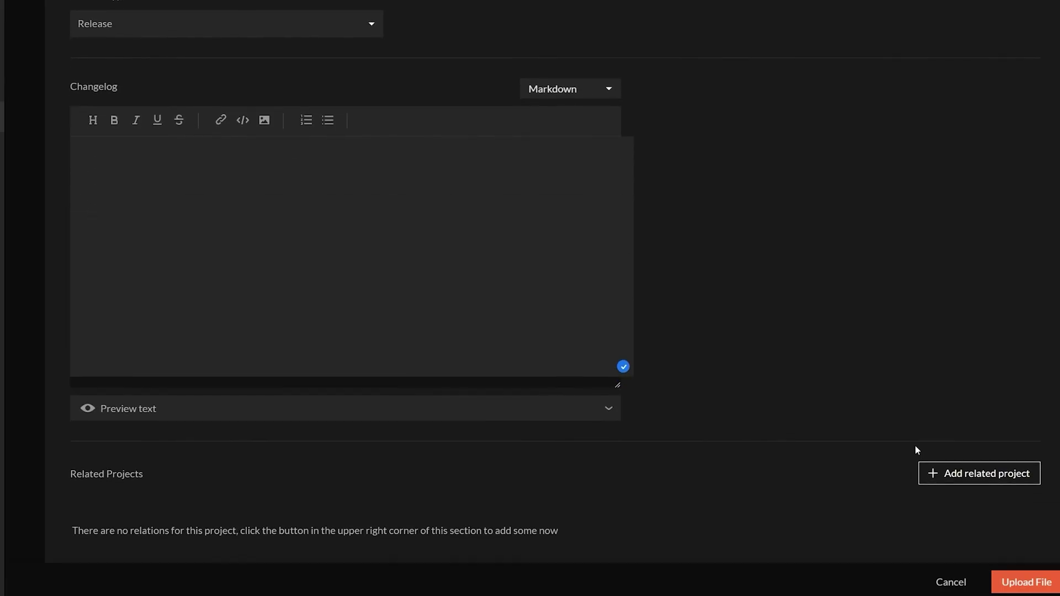
scroll(962, 485, up, 8)
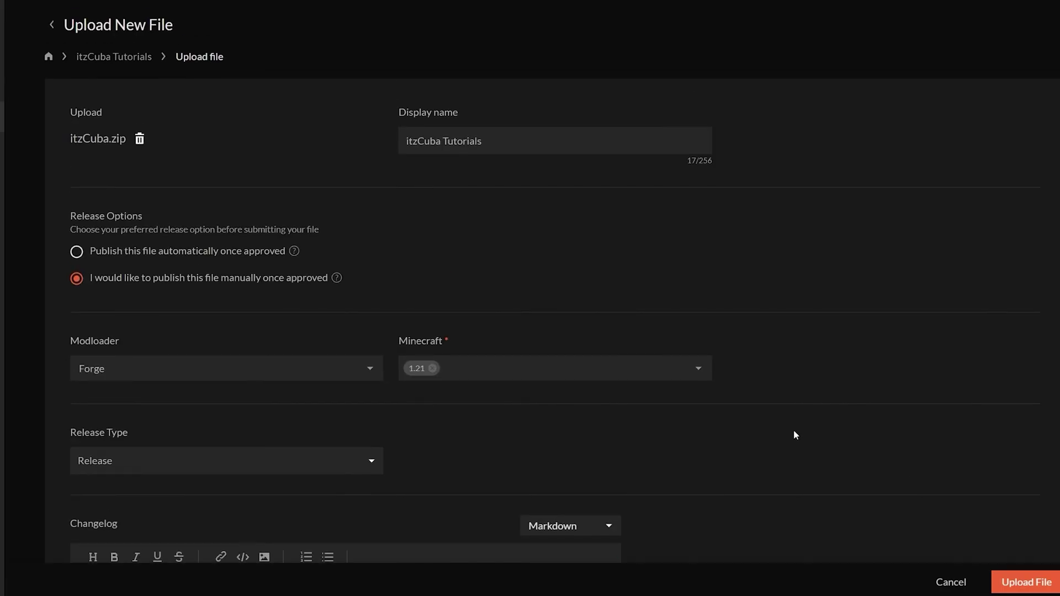
scroll(817, 453, down, 3)
scroll(852, 486, down, 5)
scroll(876, 469, up, 8)
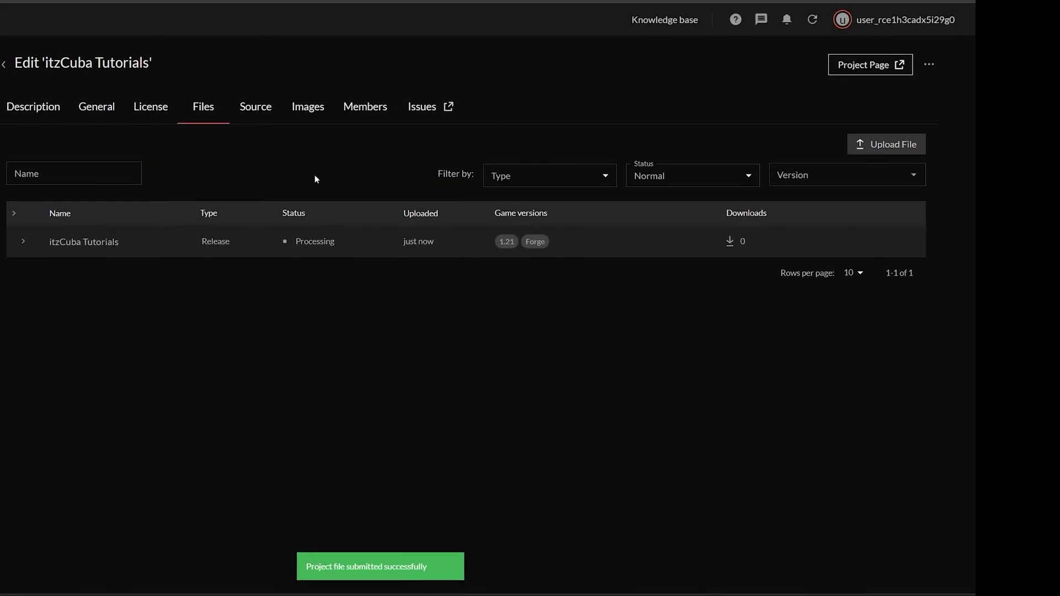
Leave the Source Code setting as not publicly available and go to the Images page
click(256, 106)
click(244, 107)
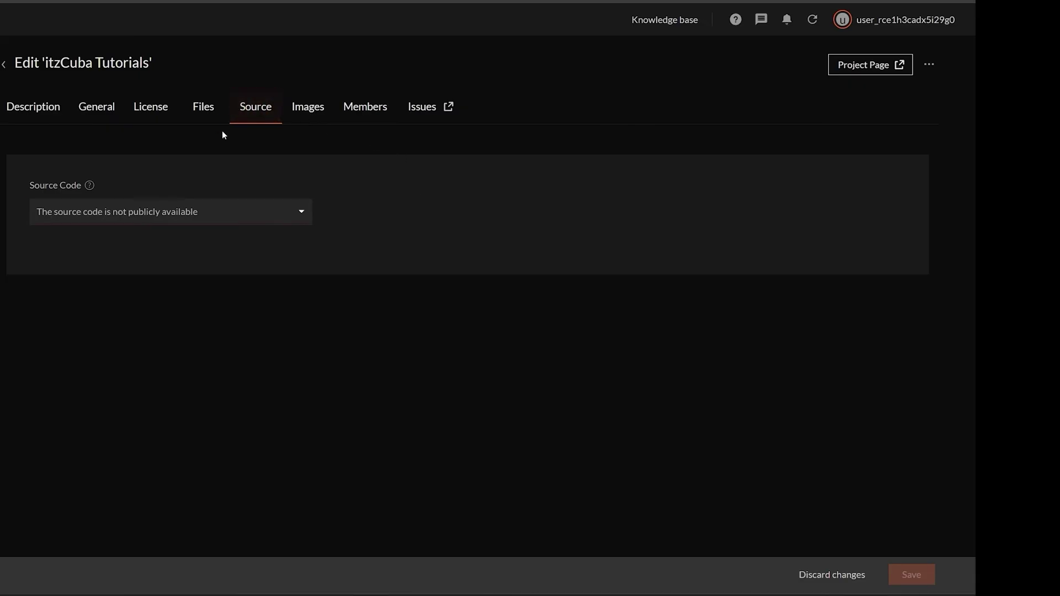
click(226, 218)
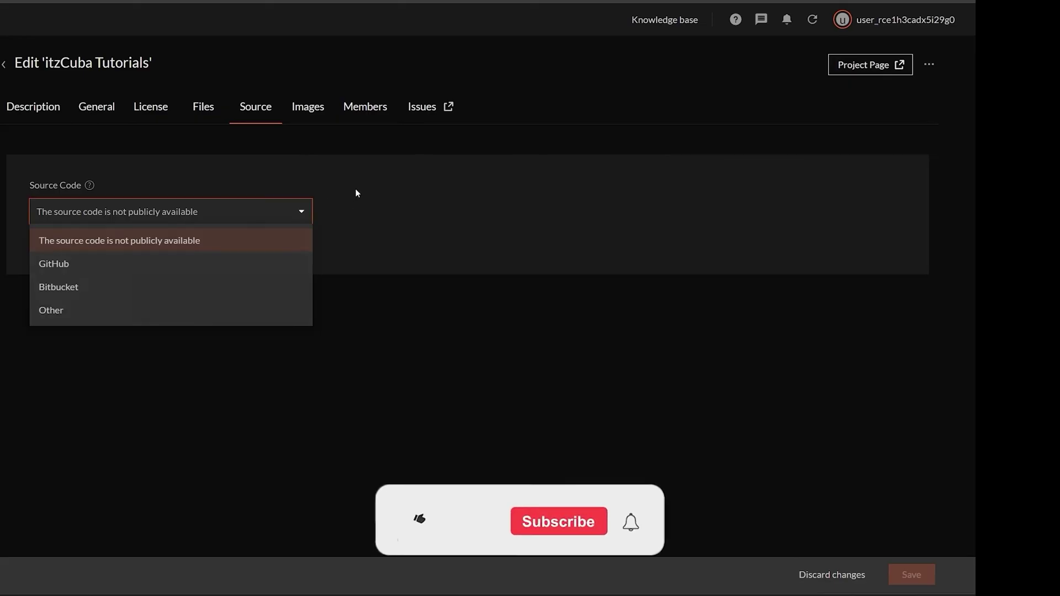
click(124, 220)
click(220, 214)
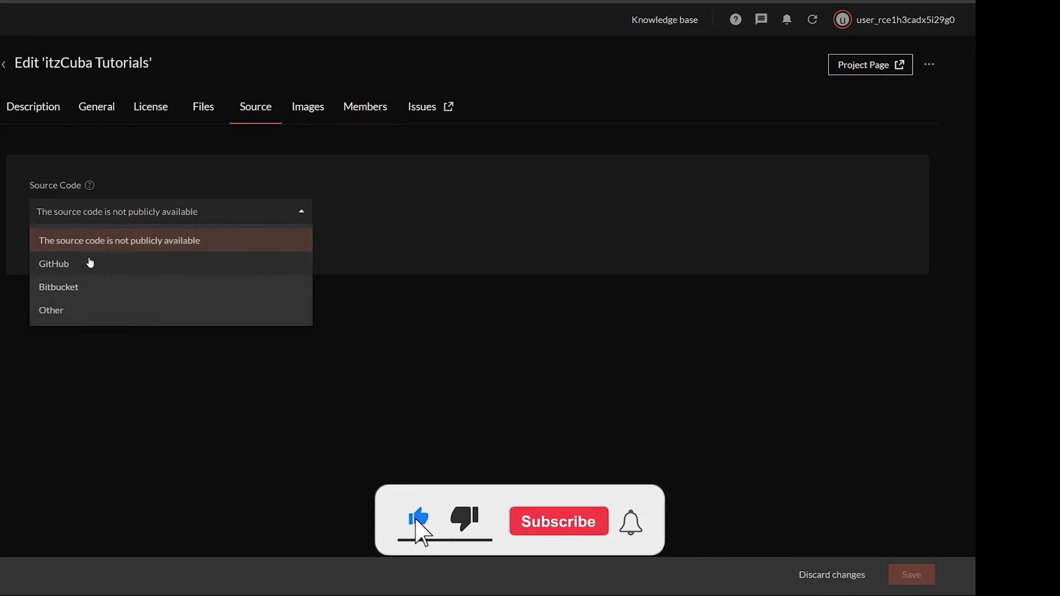
click(388, 237)
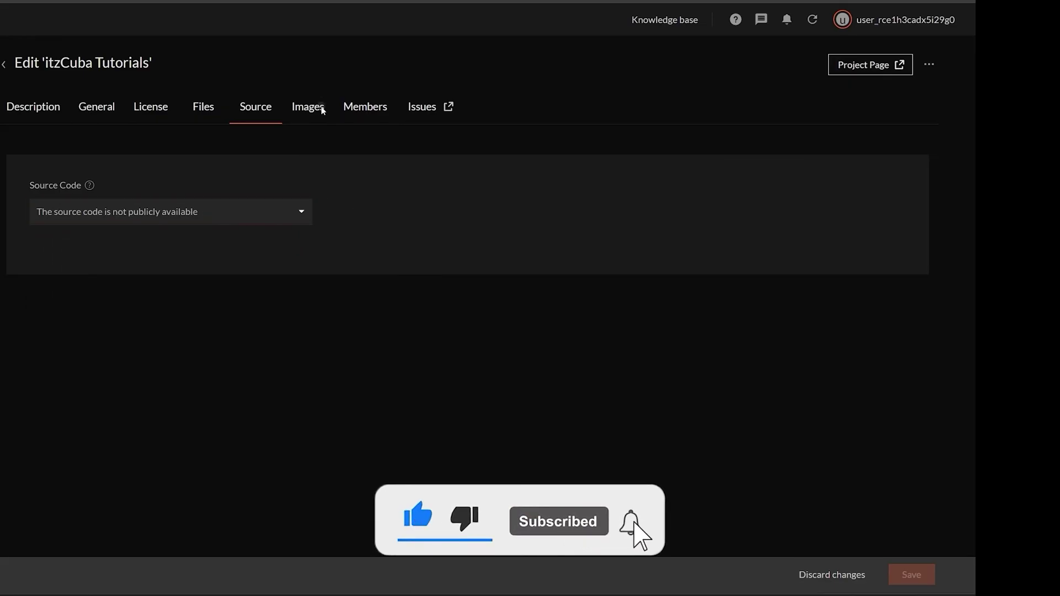
click(322, 109)
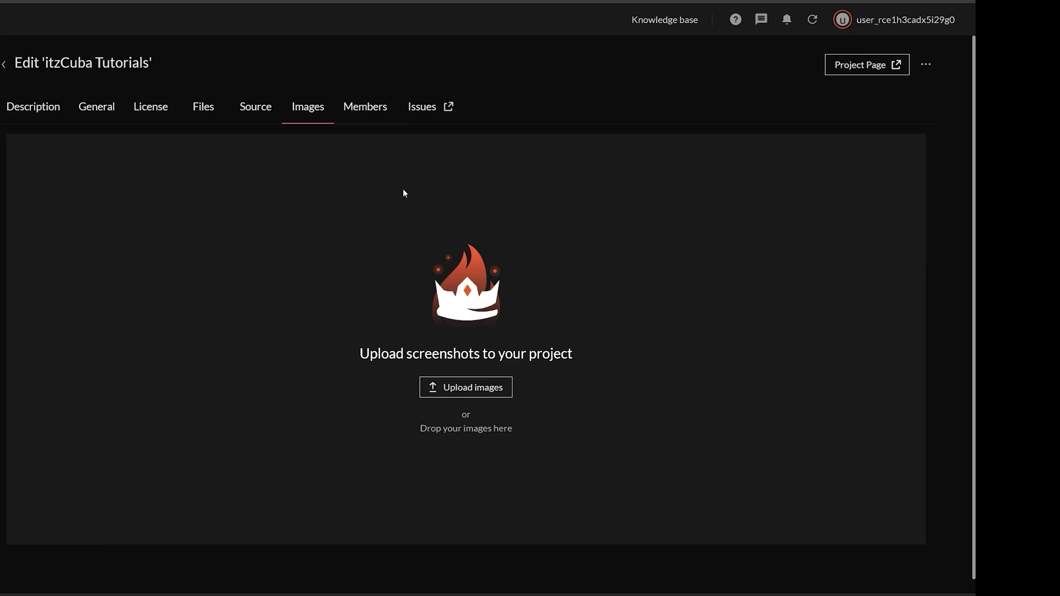
Check the project's Members and Issues tabs, then return to the Projects list
click(367, 108)
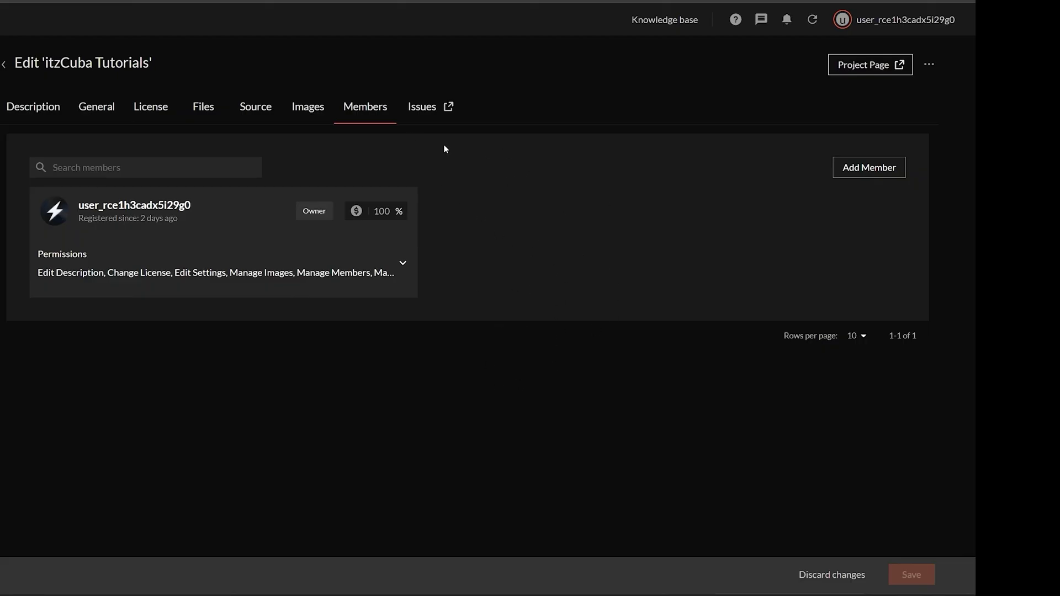
click(425, 108)
scroll(173, 307, down, 1)
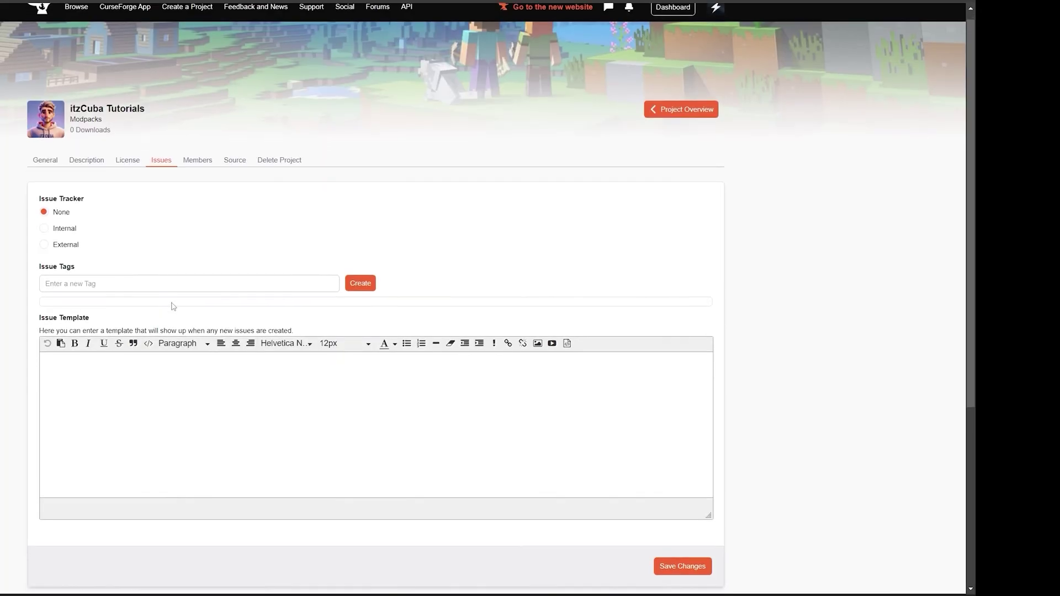
scroll(168, 301, down, 2)
scroll(160, 249, up, 3)
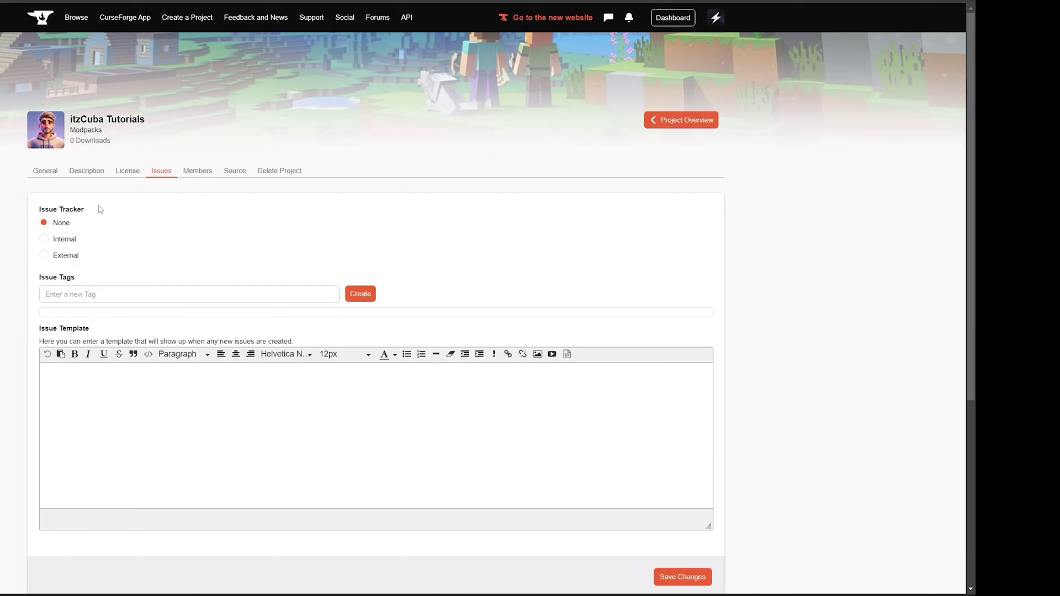
scroll(135, 297, down, 2)
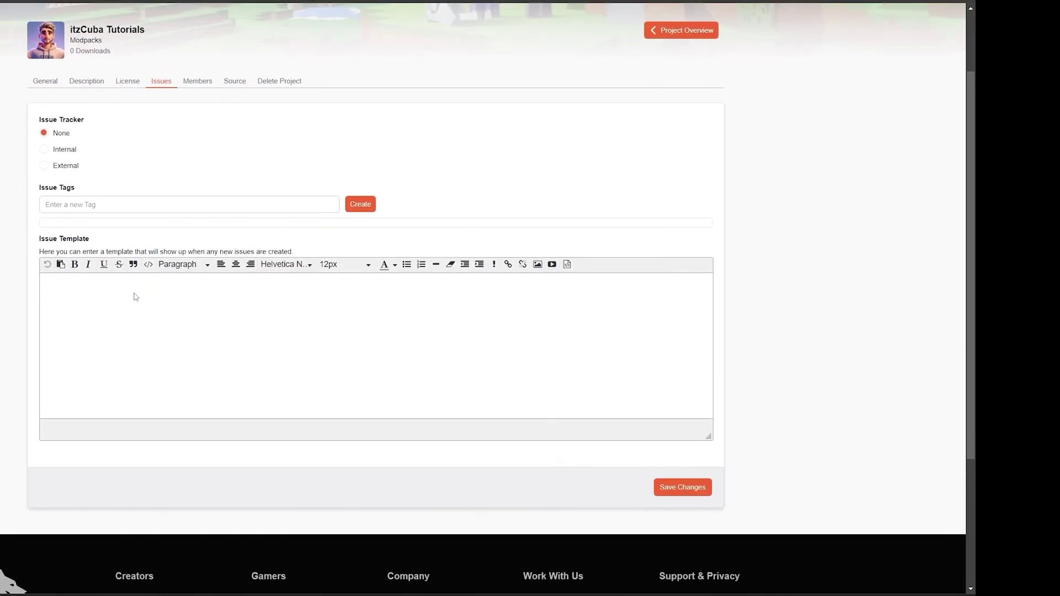
scroll(136, 297, up, 3)
key(ctrl+w)
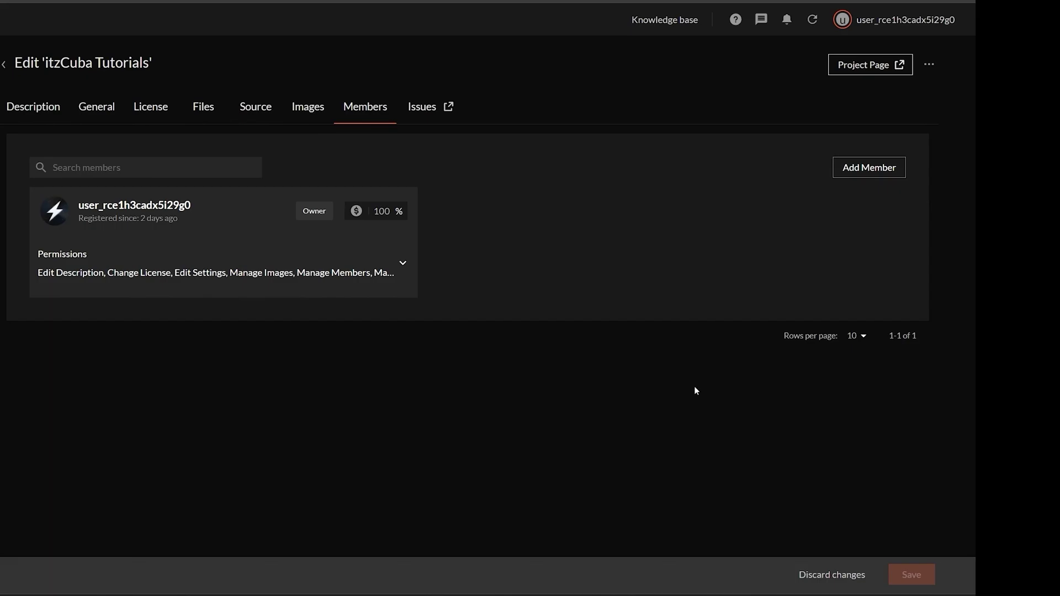
click(3, 64)
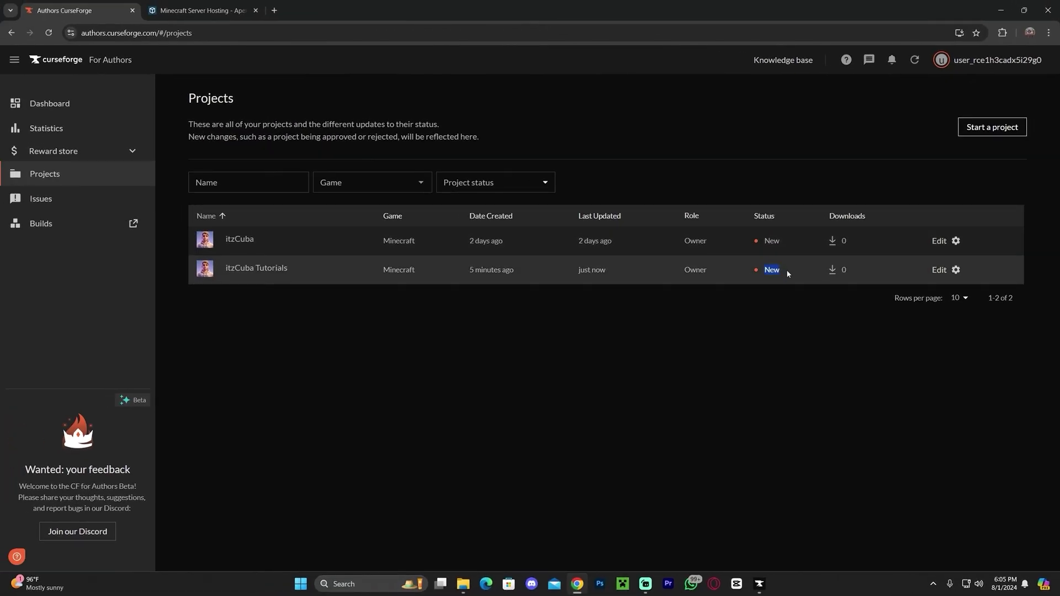
triple_click(767, 240)
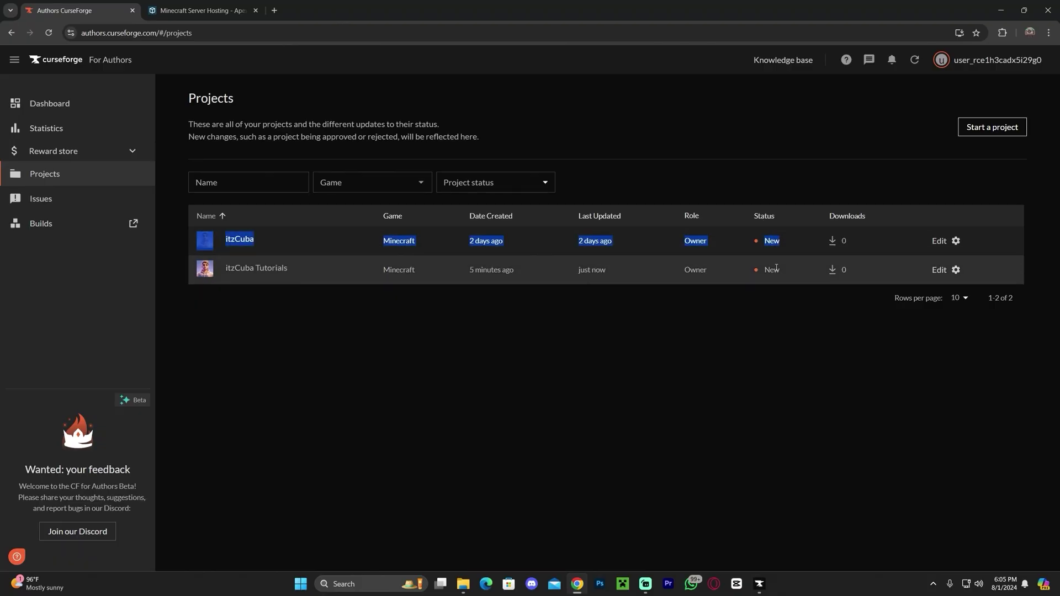
click(787, 270)
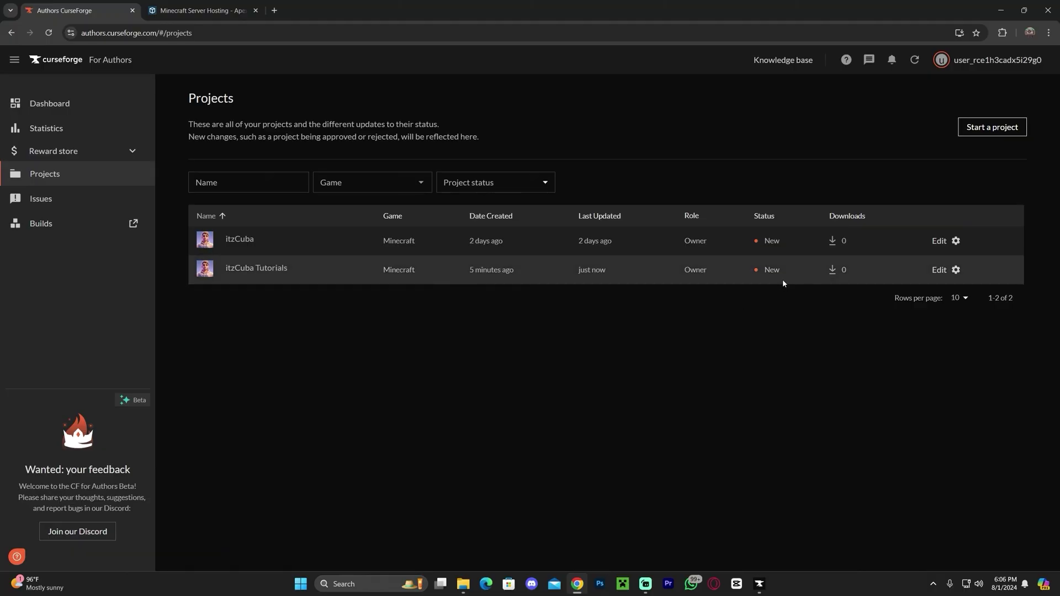
click(782, 287)
double_click(783, 270)
click(797, 293)
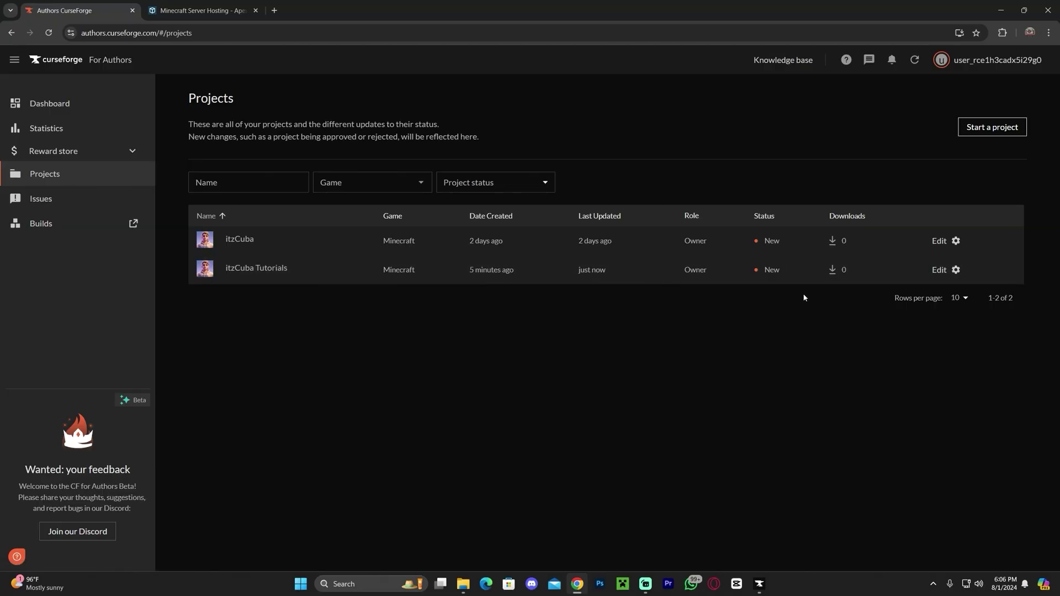
double_click(773, 271)
click(781, 286)
click(46, 128)
click(84, 153)
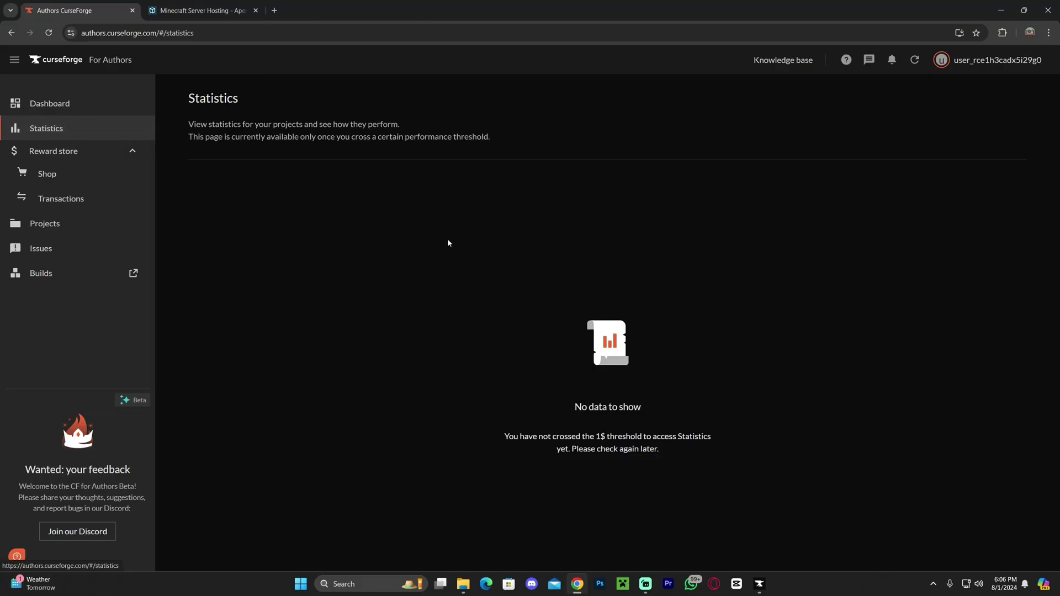
click(61, 154)
click(83, 129)
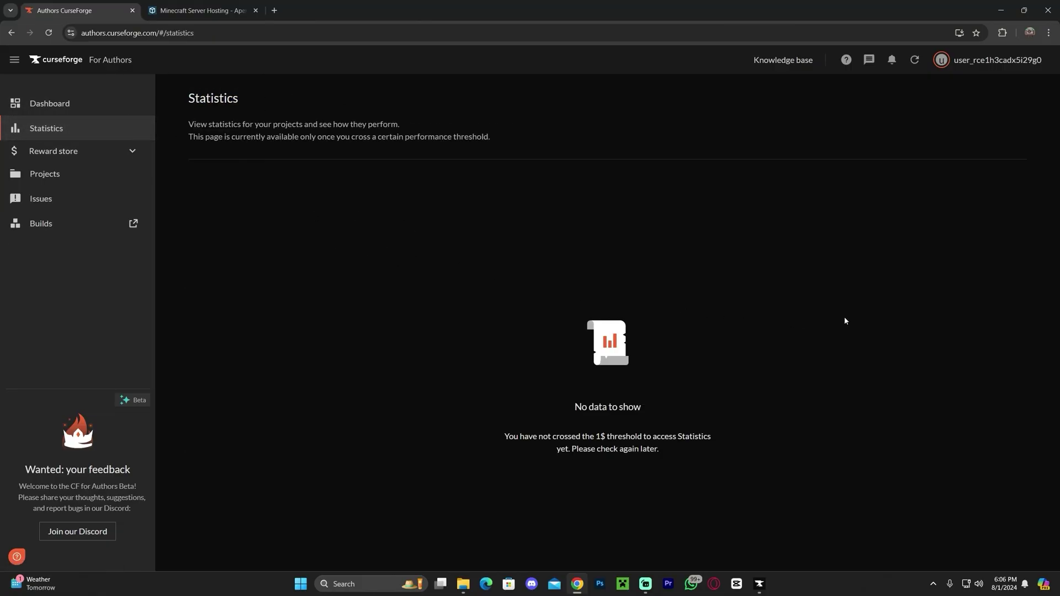
click(43, 108)
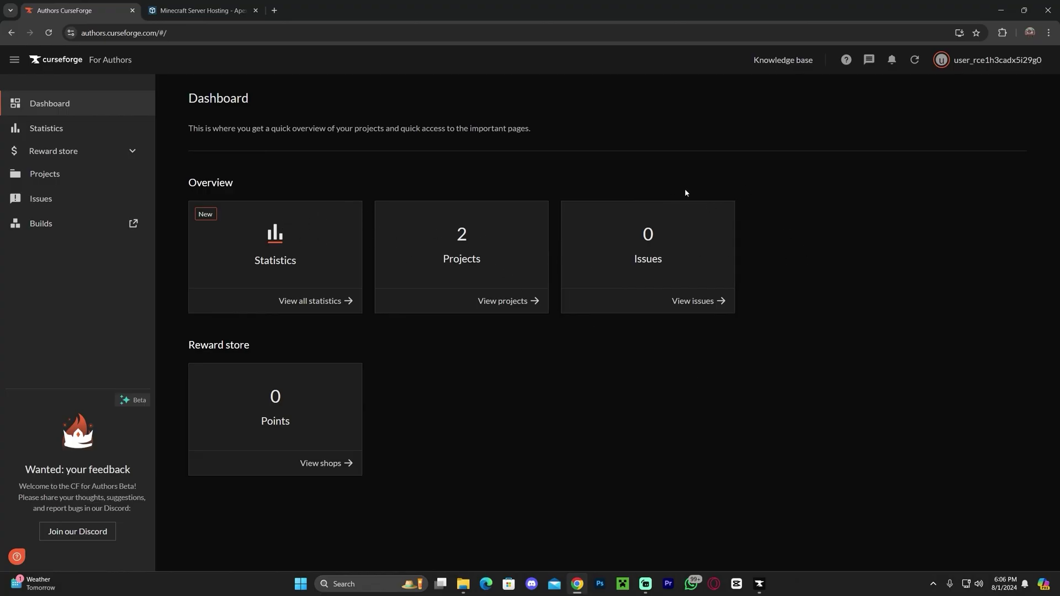
click(67, 172)
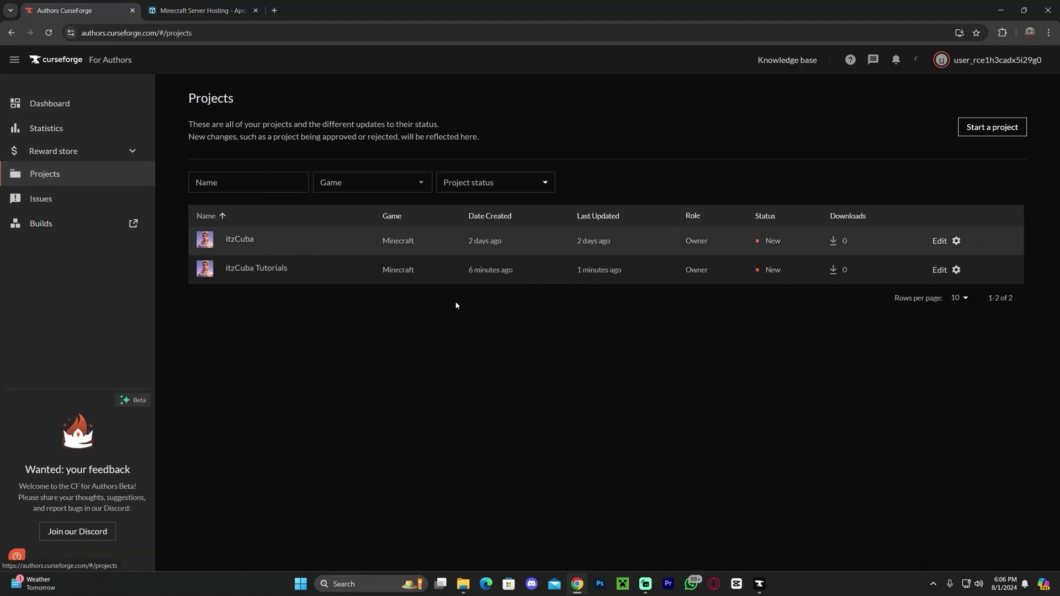